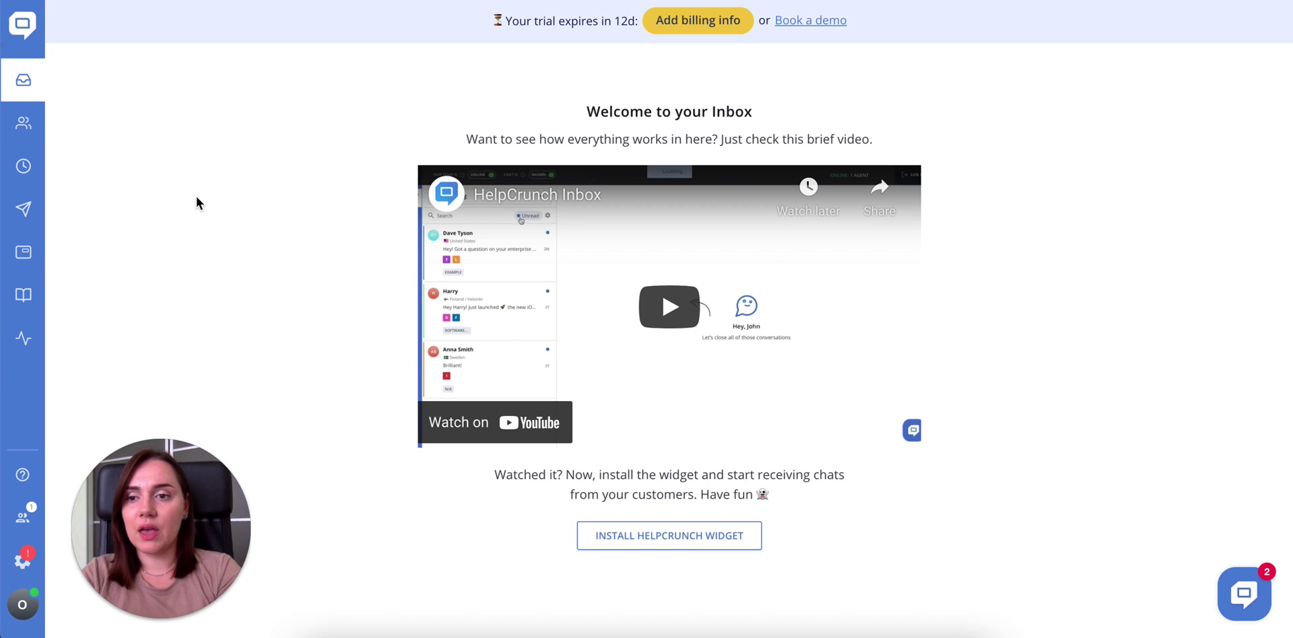
Create a new popup titled 'ebook' and open it in the editor.
click(23, 262)
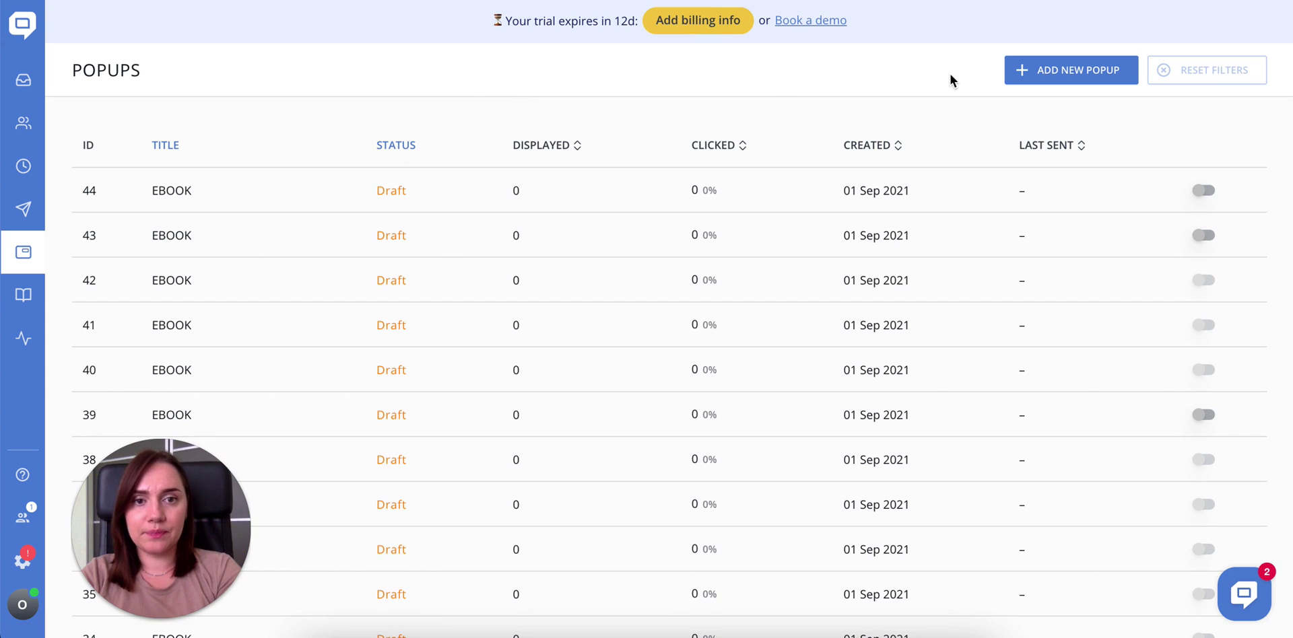
click(1079, 75)
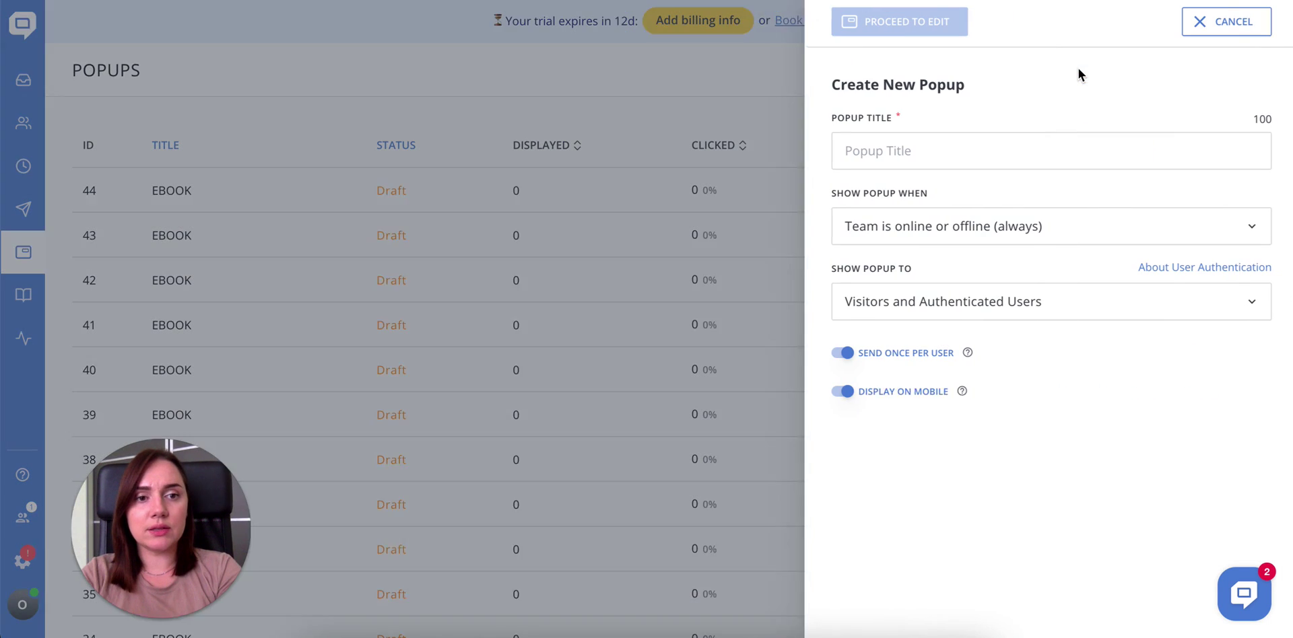
click(1025, 158)
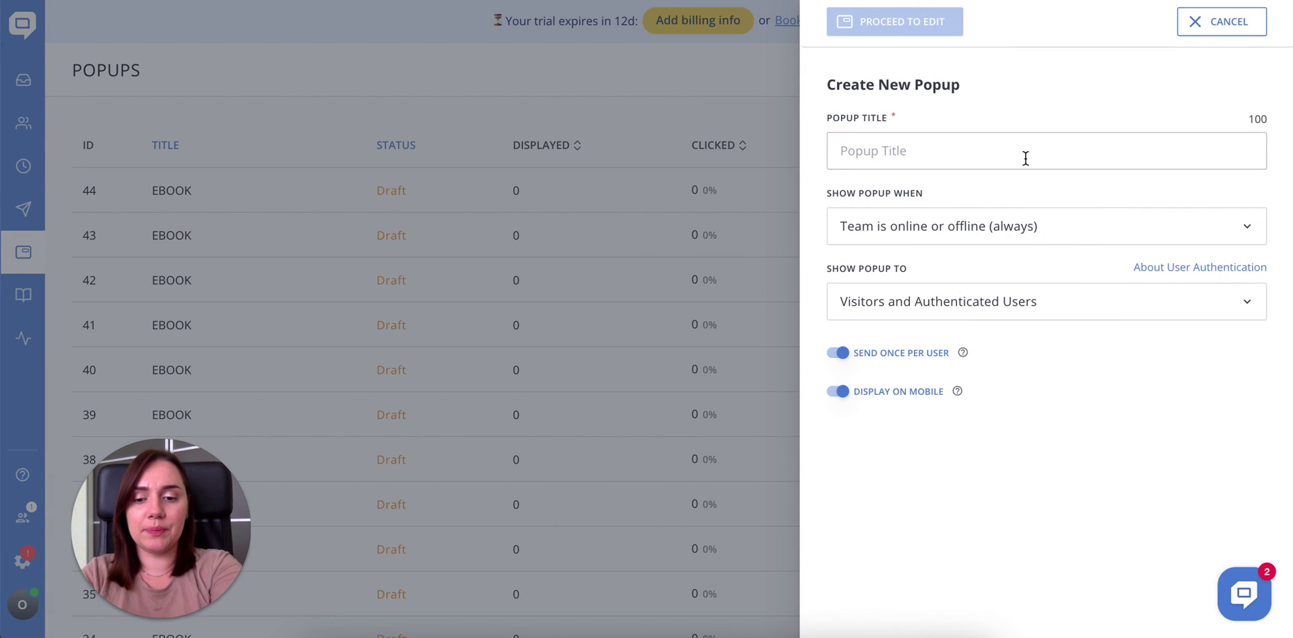
text(ebook)
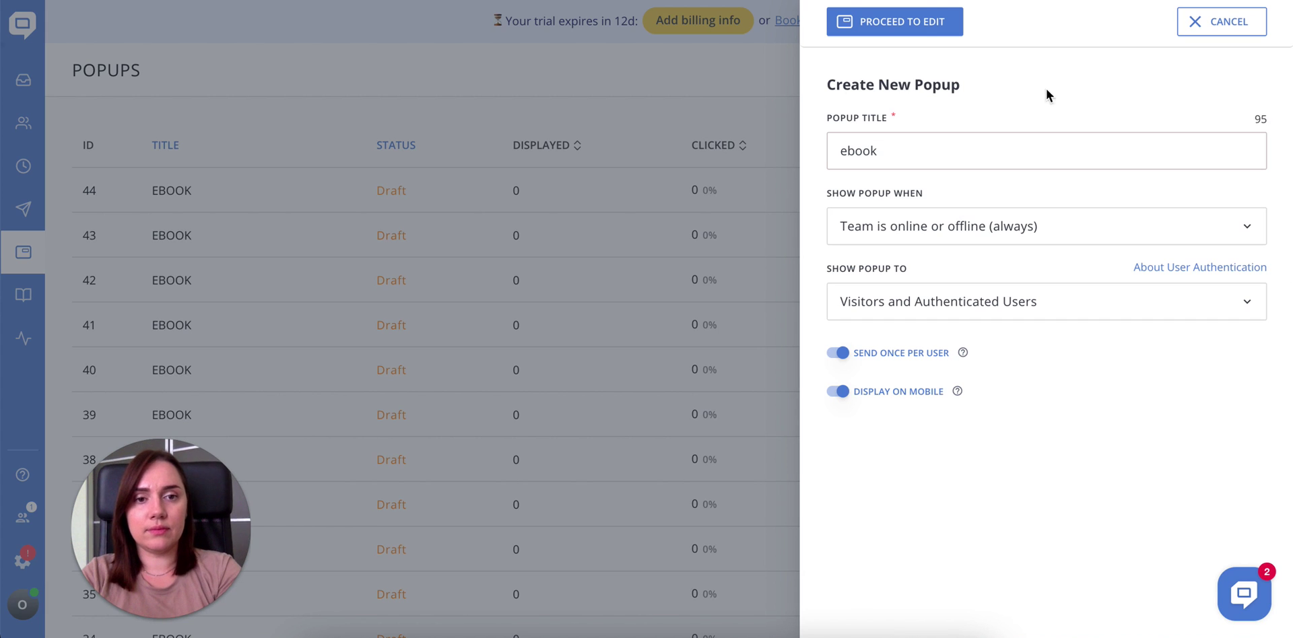
click(917, 22)
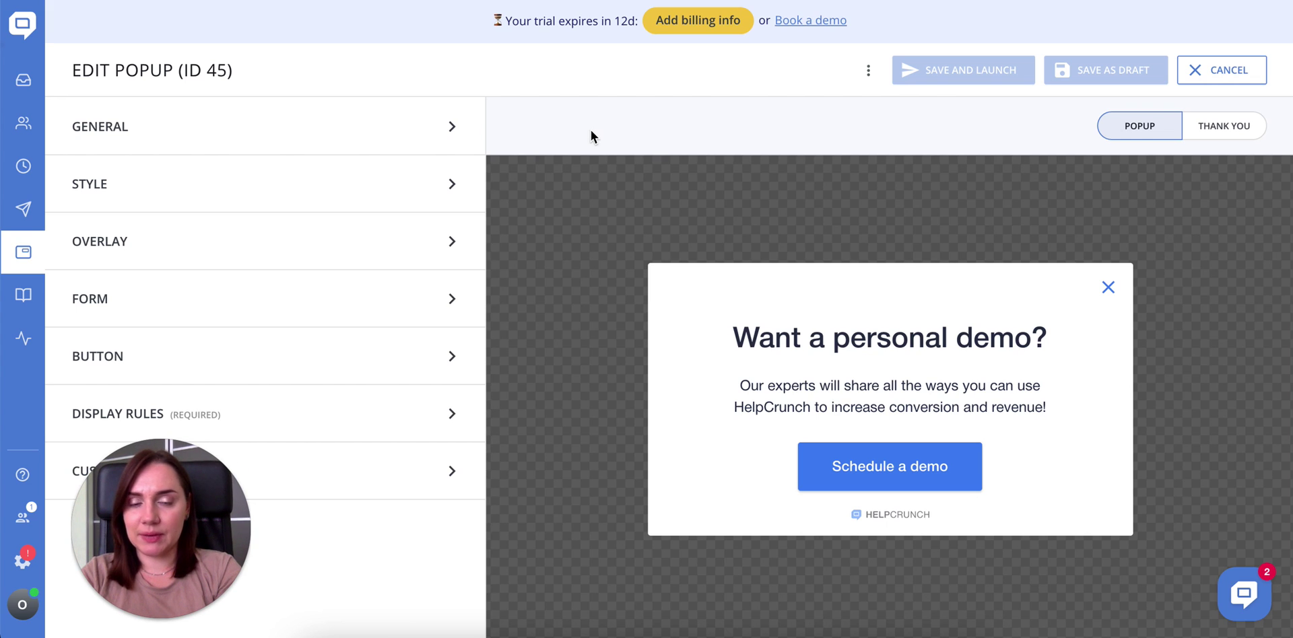
Replace the popup headline with 'GRAB OUR EBOOK!'.
click(778, 338)
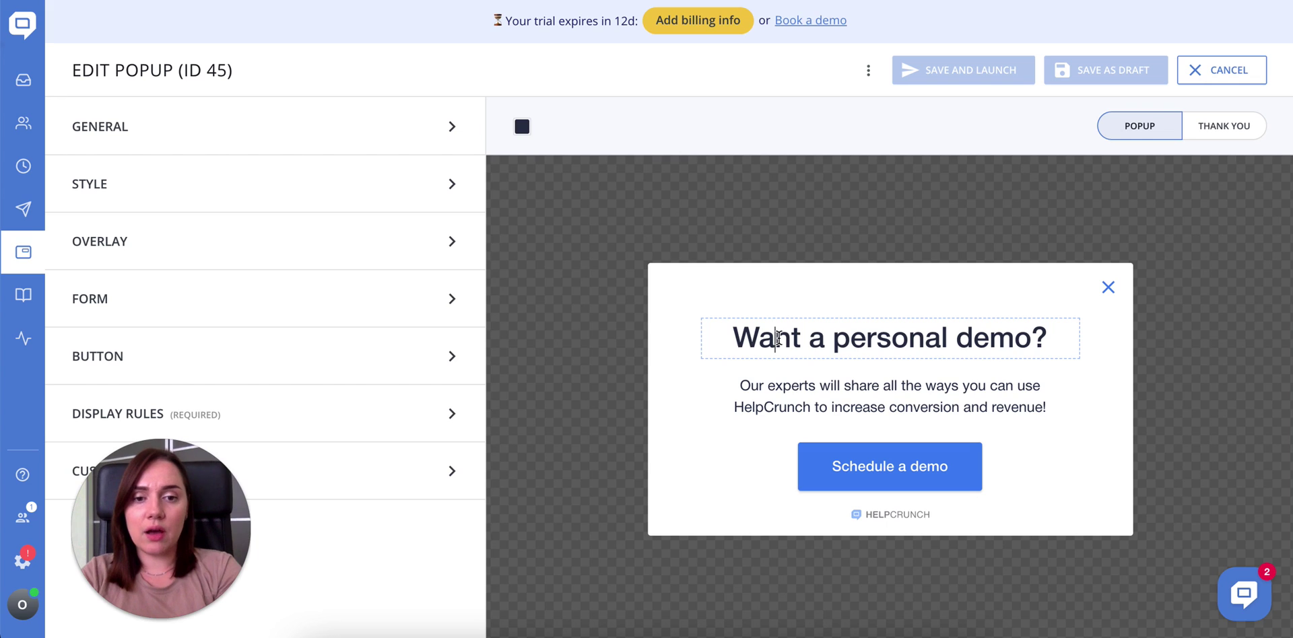
click(791, 396)
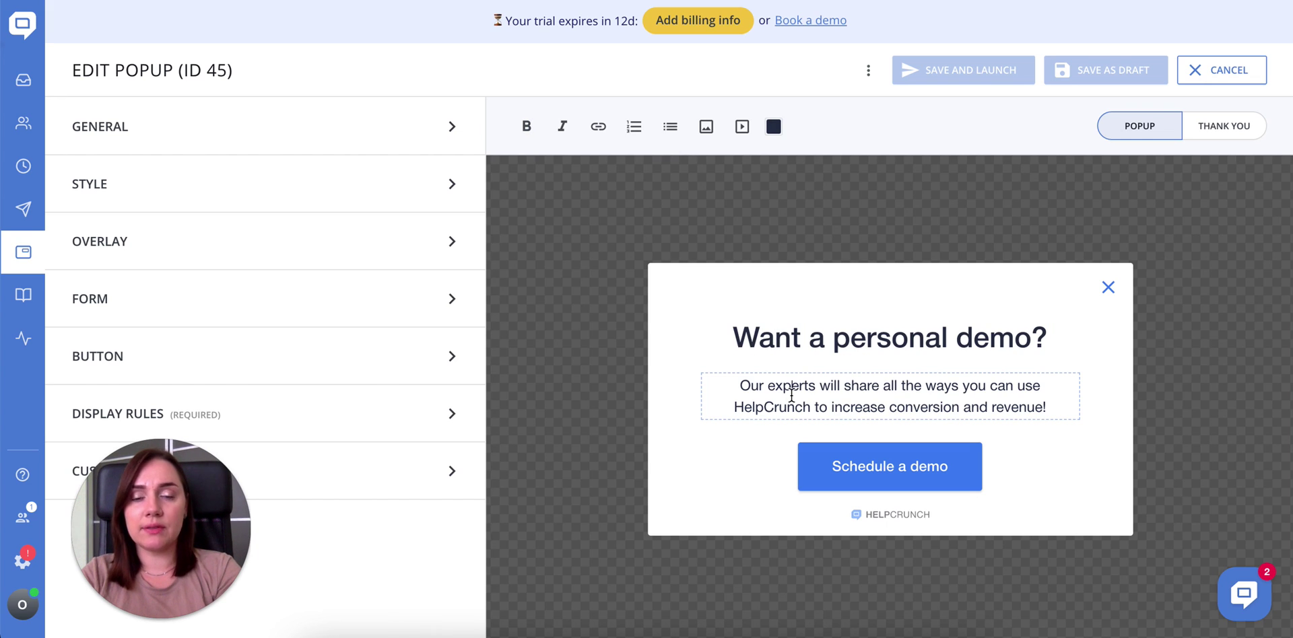
click(786, 330)
triple_click(787, 330)
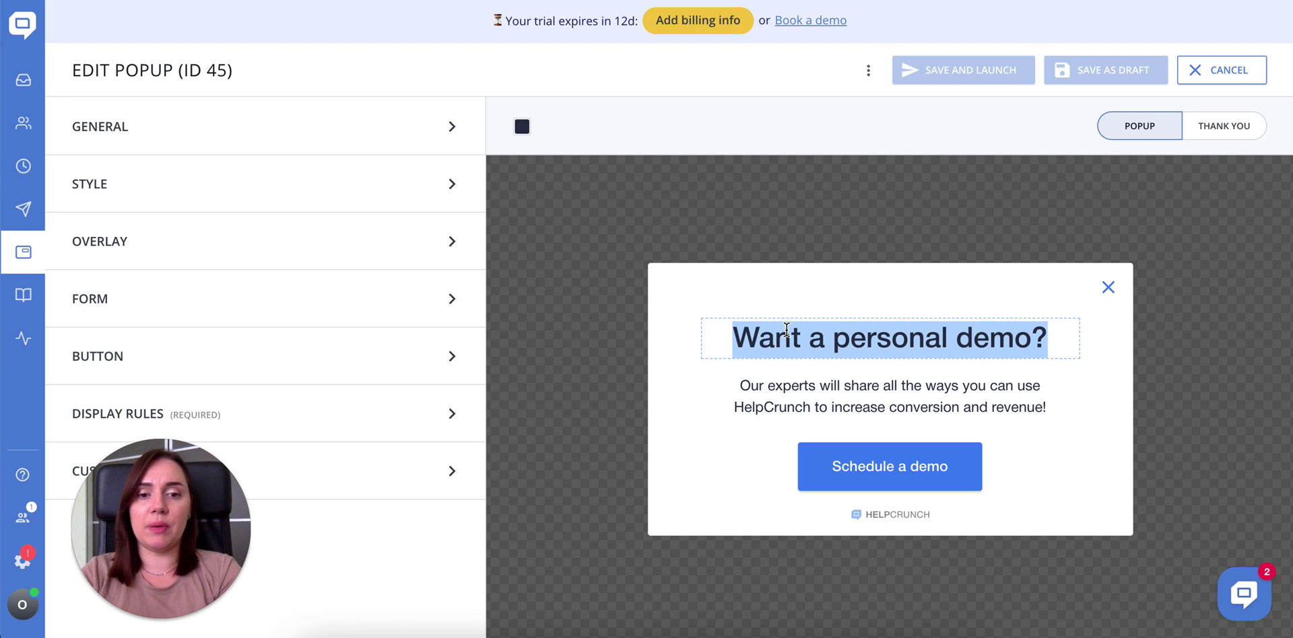
text(GRAB)
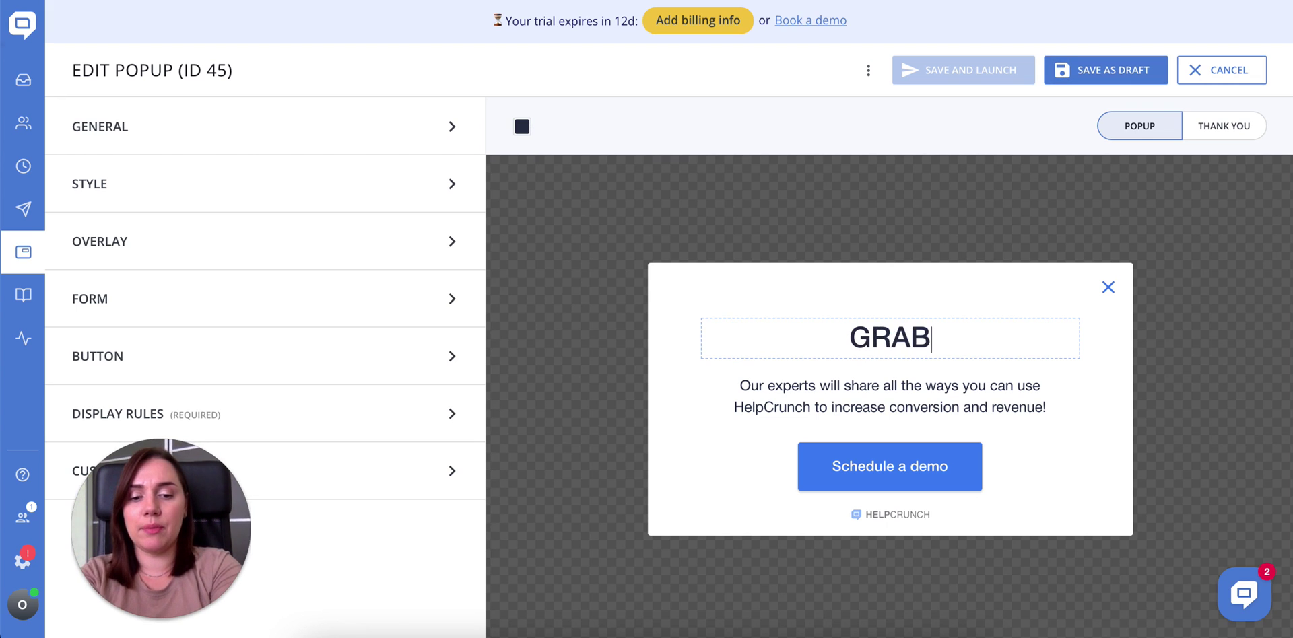
text( OUR EBOOK!)
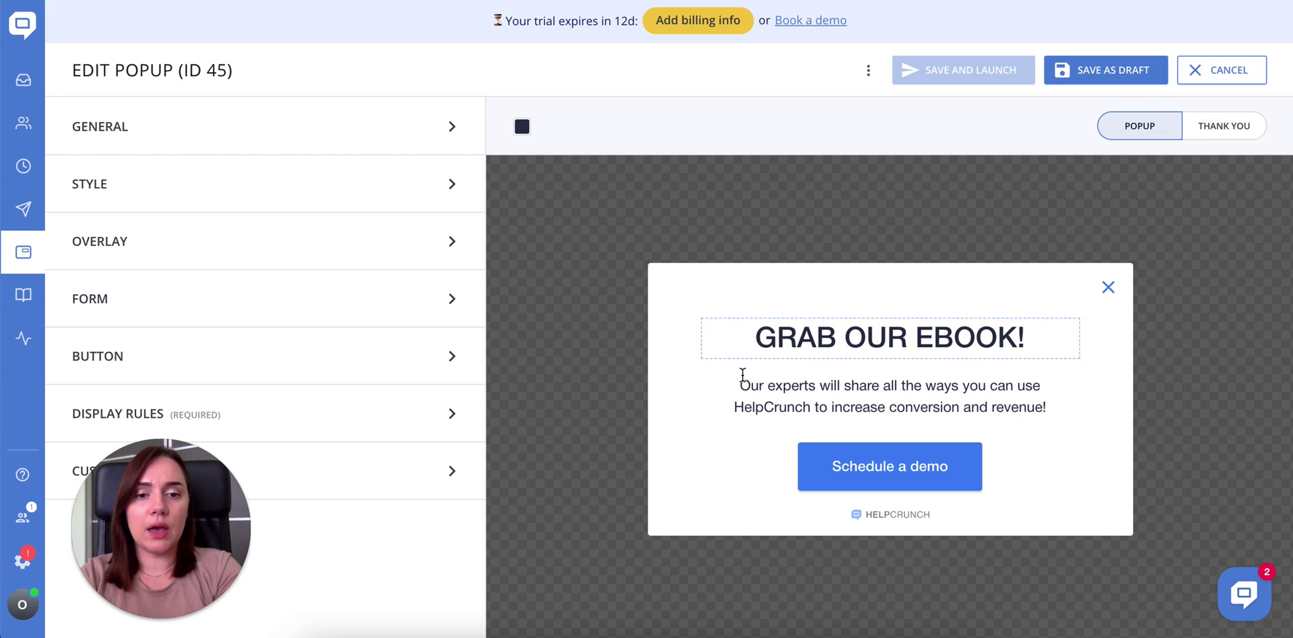
Replace the body paragraph with 'To grab it, leave your info.'.
drag(742, 378, 1053, 401)
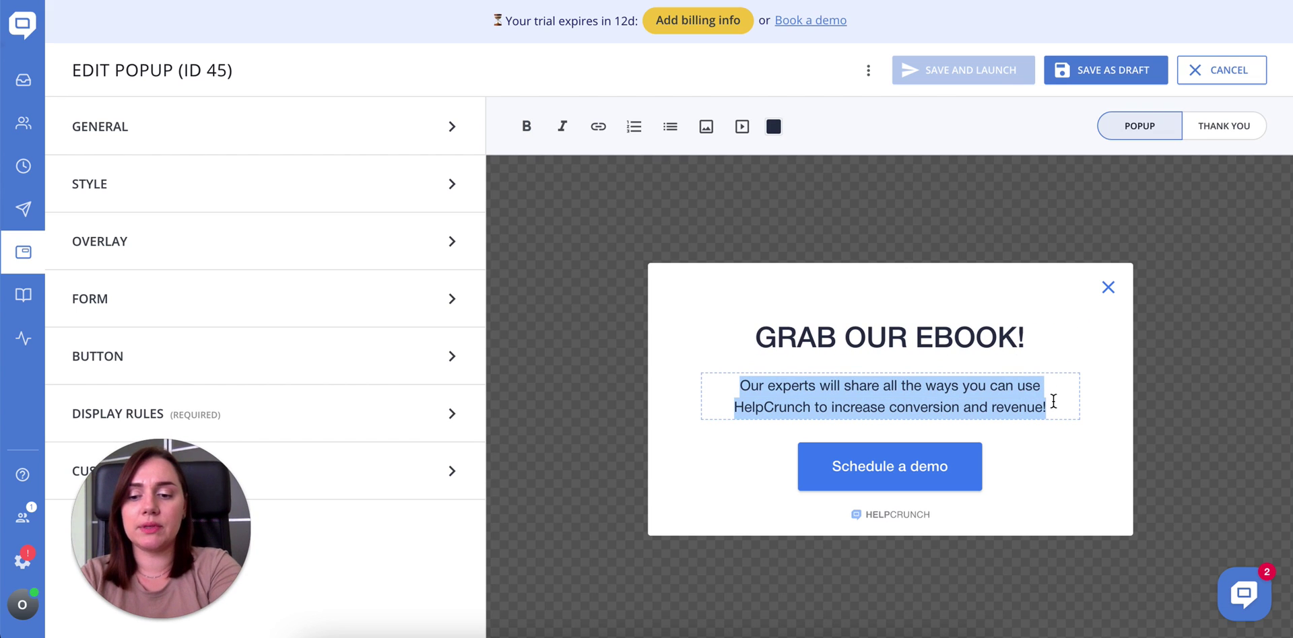
text(To gr)
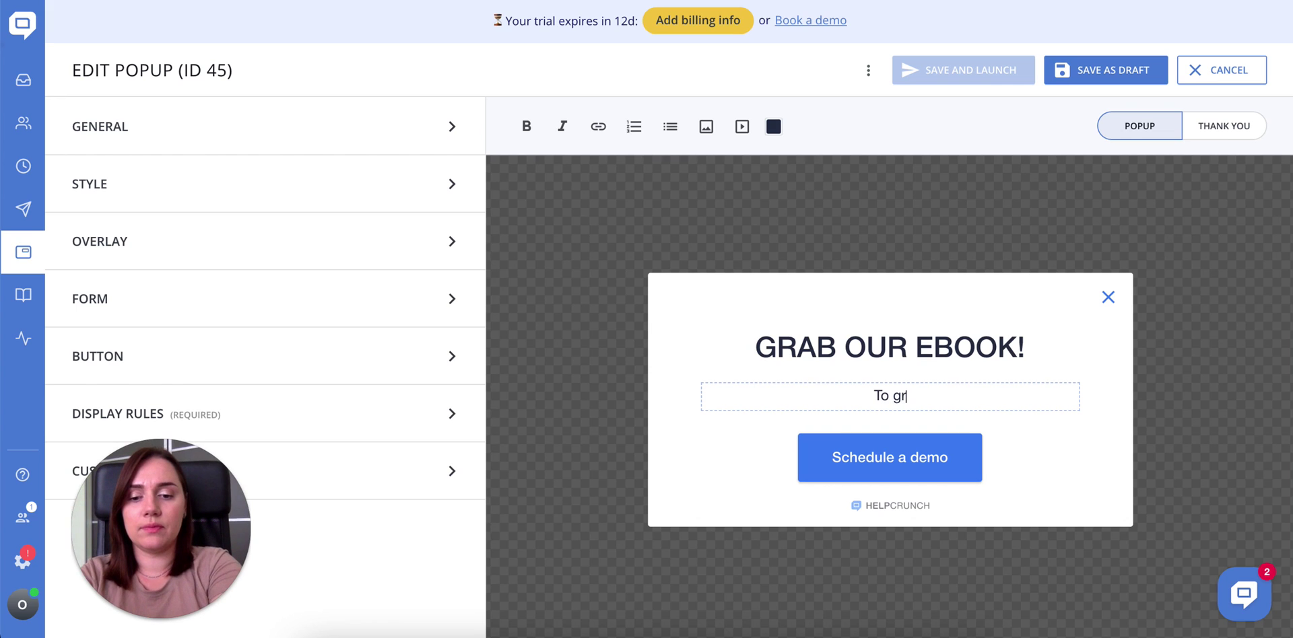
text(ab it, )
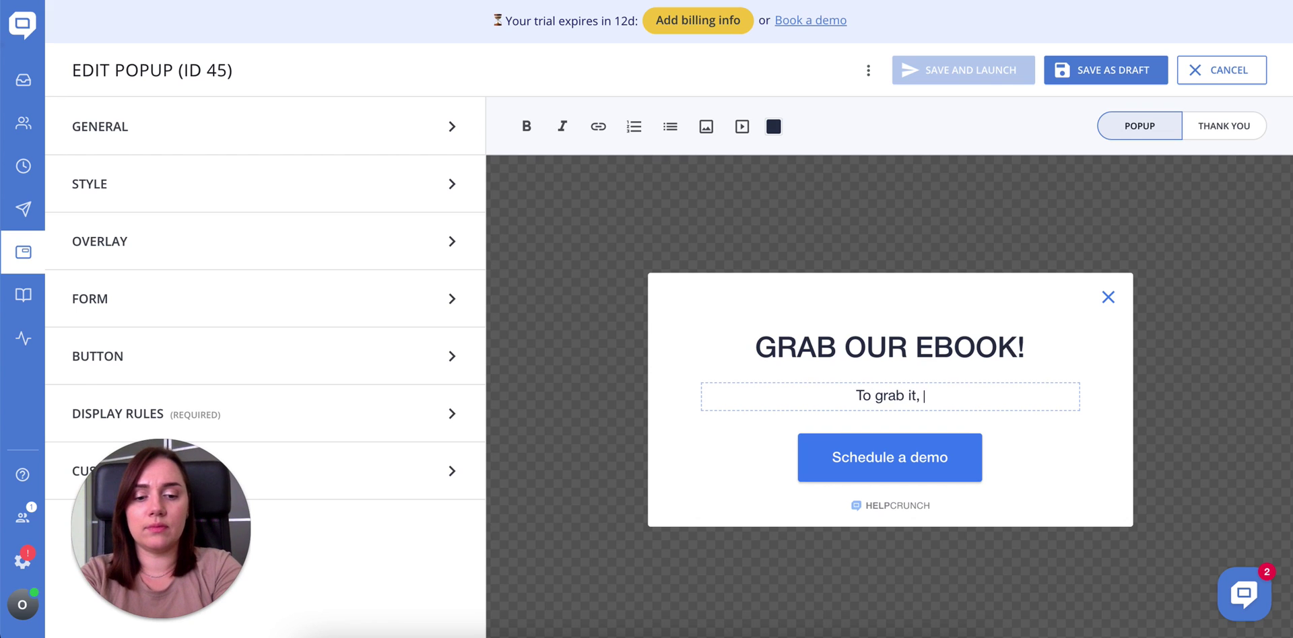
text(leave your)
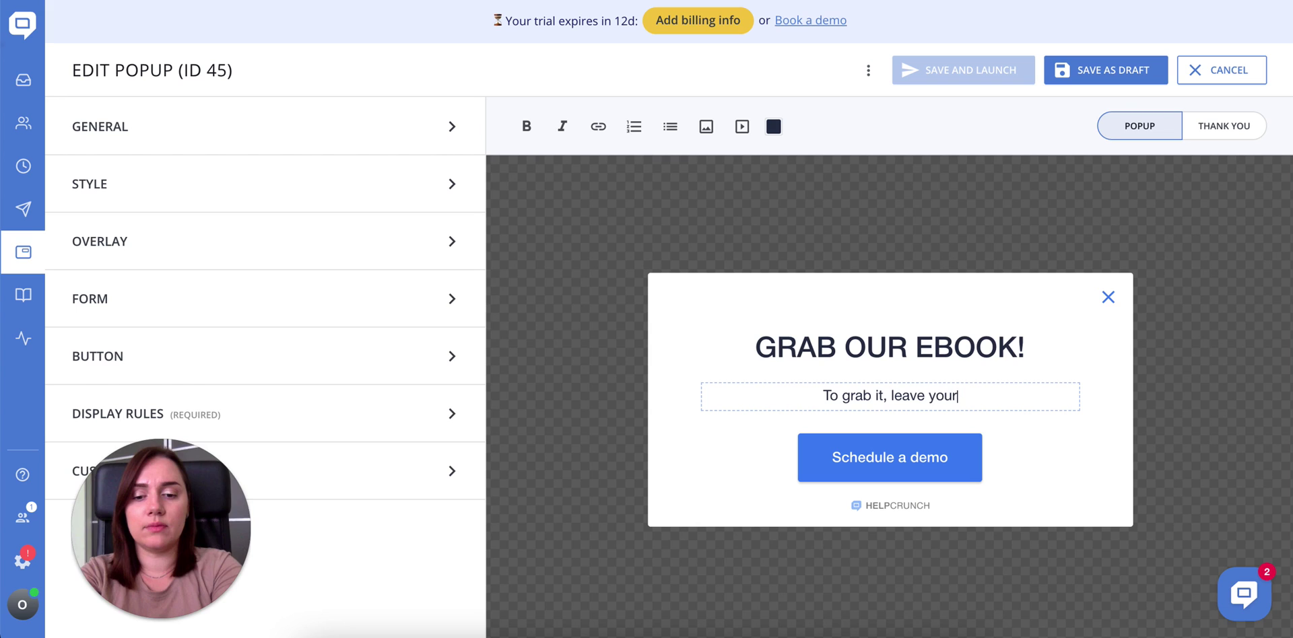
text( info.)
click(1045, 314)
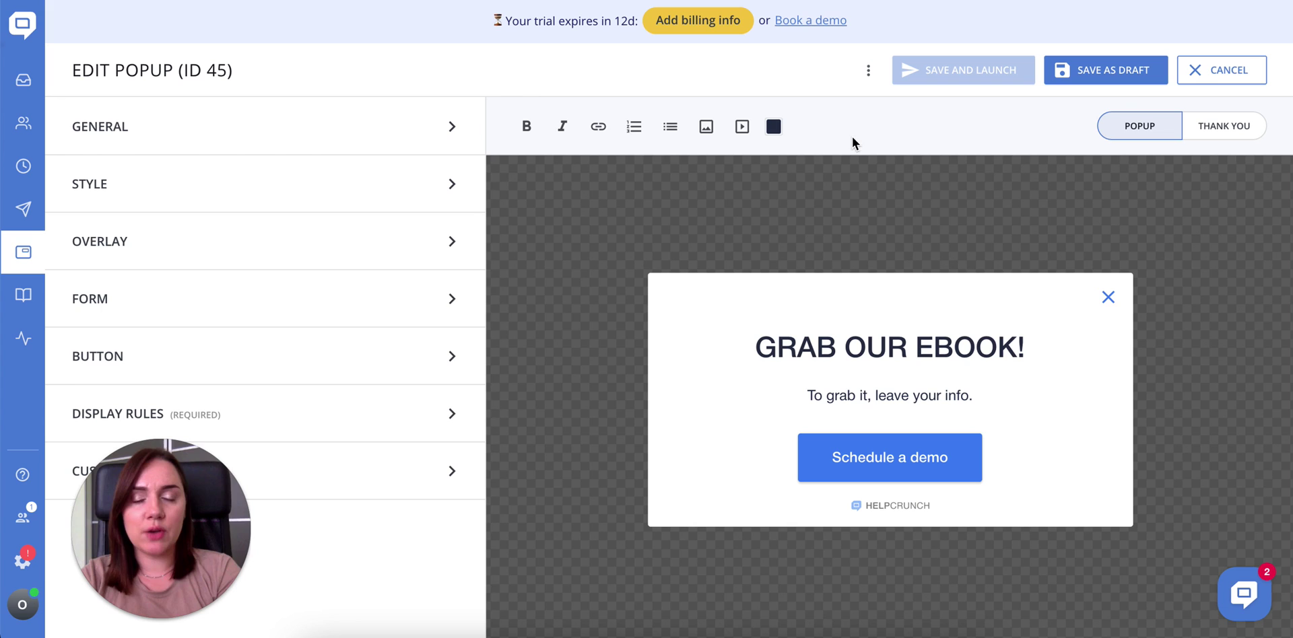
Set the button's action on click to Show Thank You.
click(398, 357)
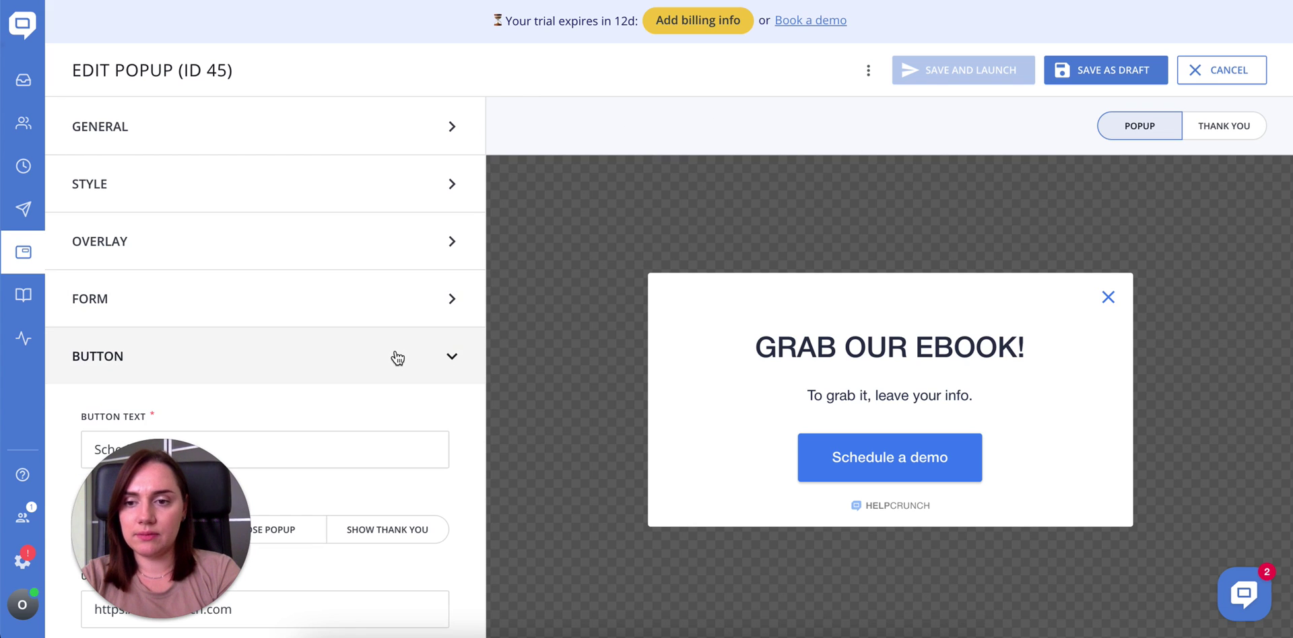
scroll(399, 398, down, 2)
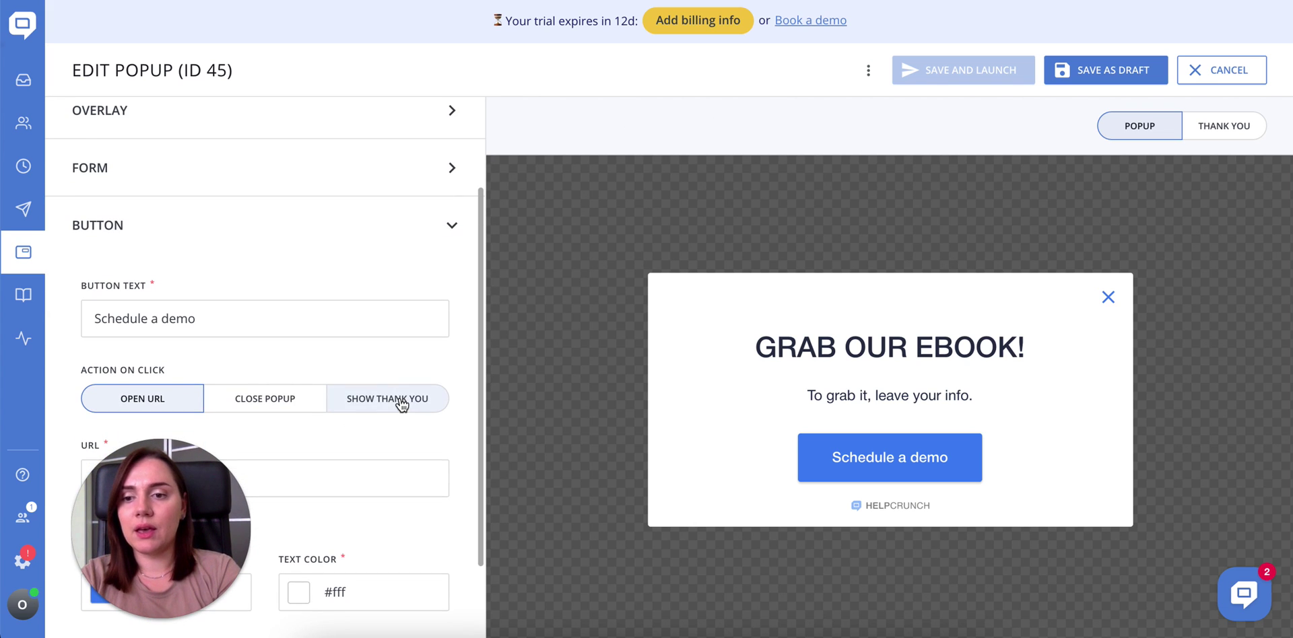
click(360, 400)
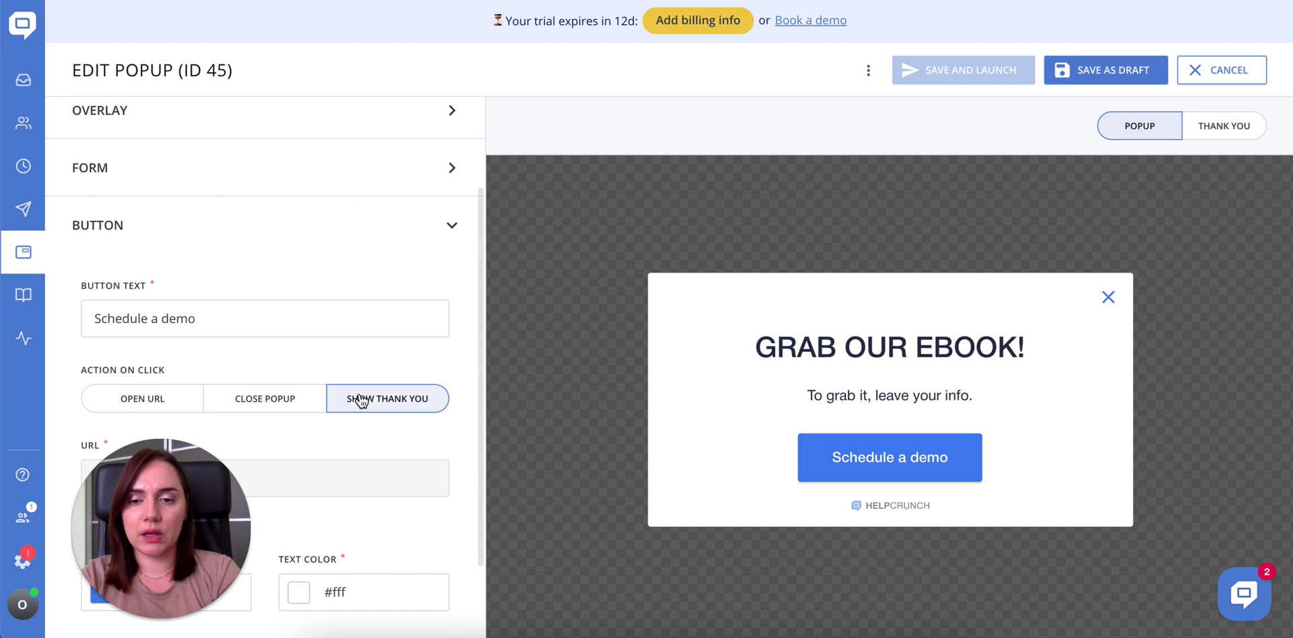
Change the thank-you screen icon from a checkmark to the yellow smiley.
click(1196, 128)
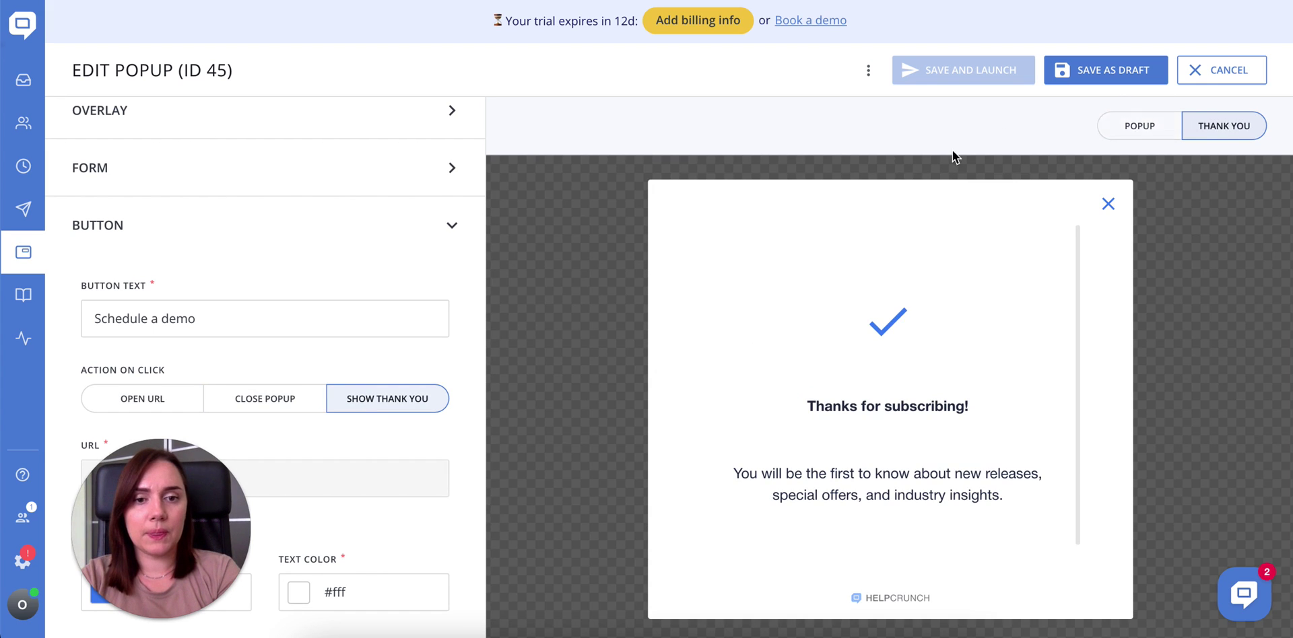
click(896, 345)
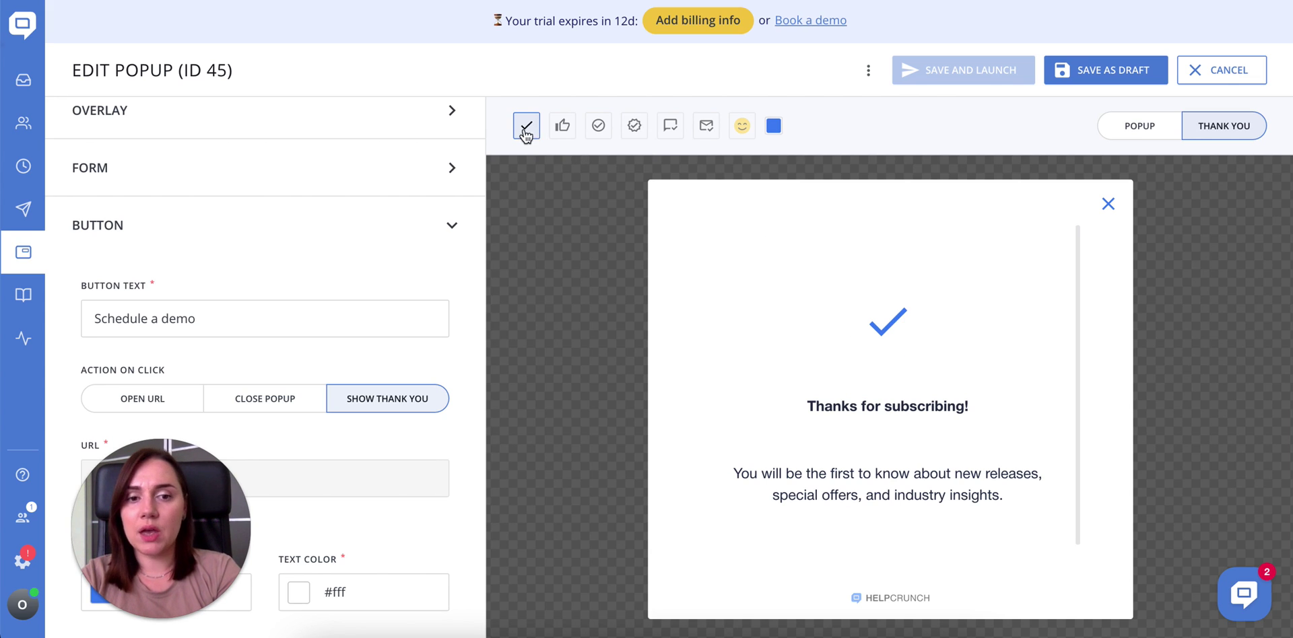
click(563, 128)
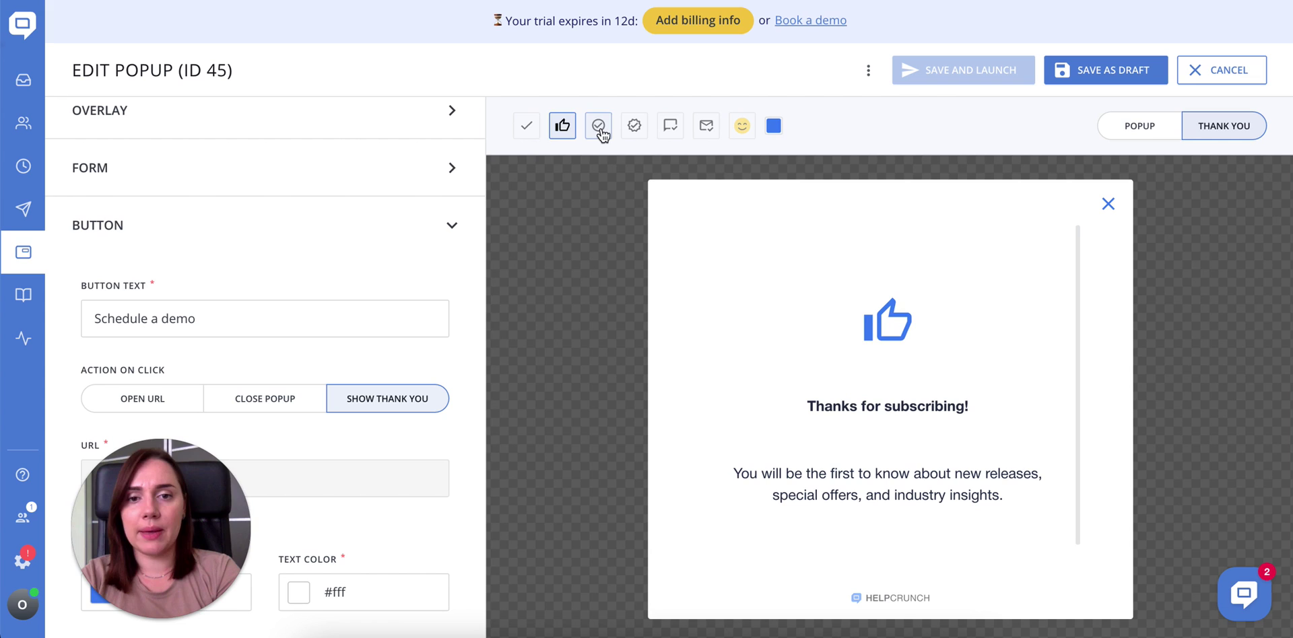
click(598, 128)
click(671, 130)
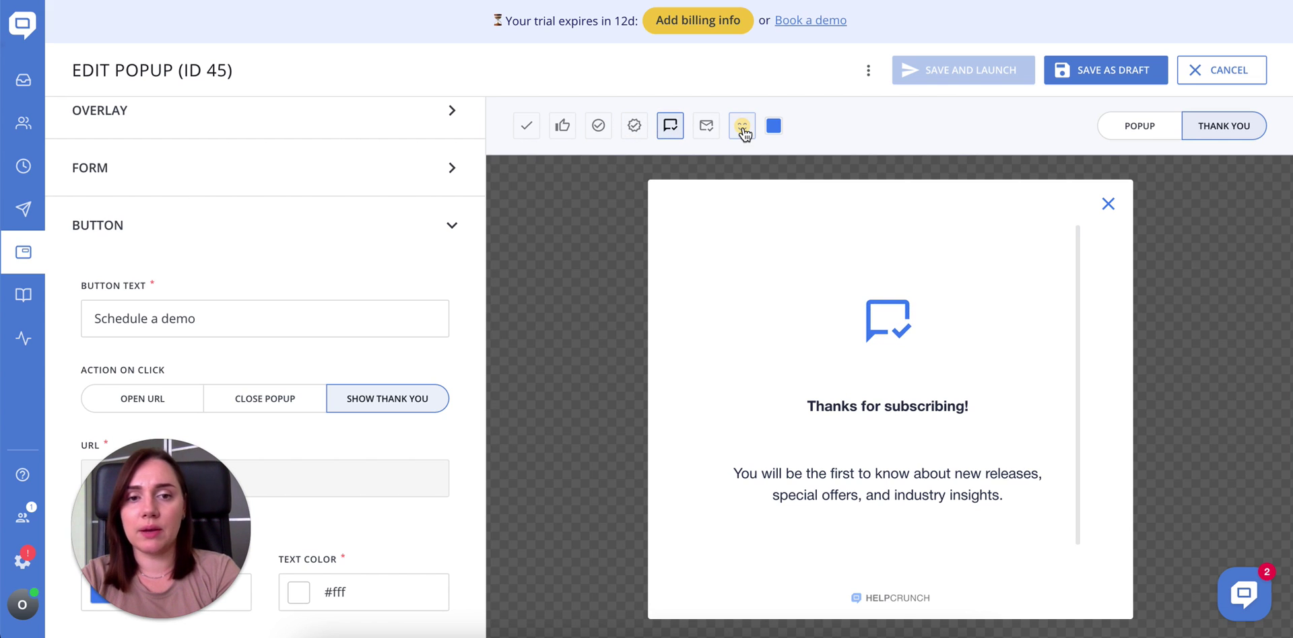
click(743, 133)
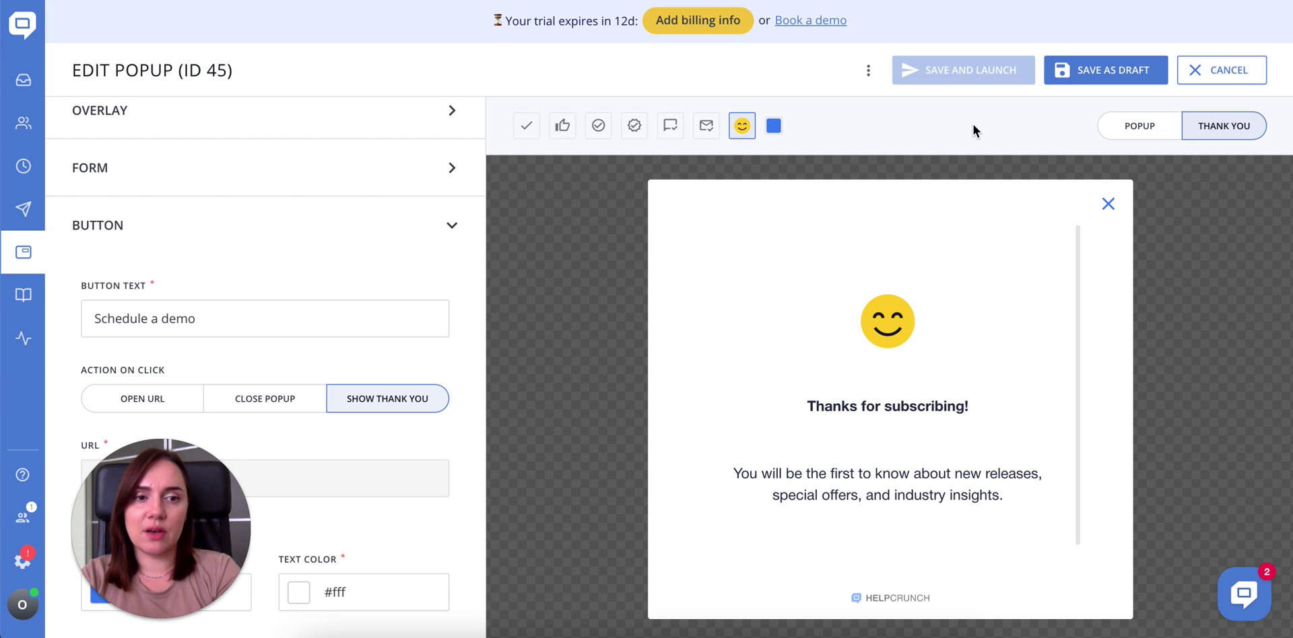
Rename the popup button label to 'DOWNLOAD EBOOK'.
click(1144, 133)
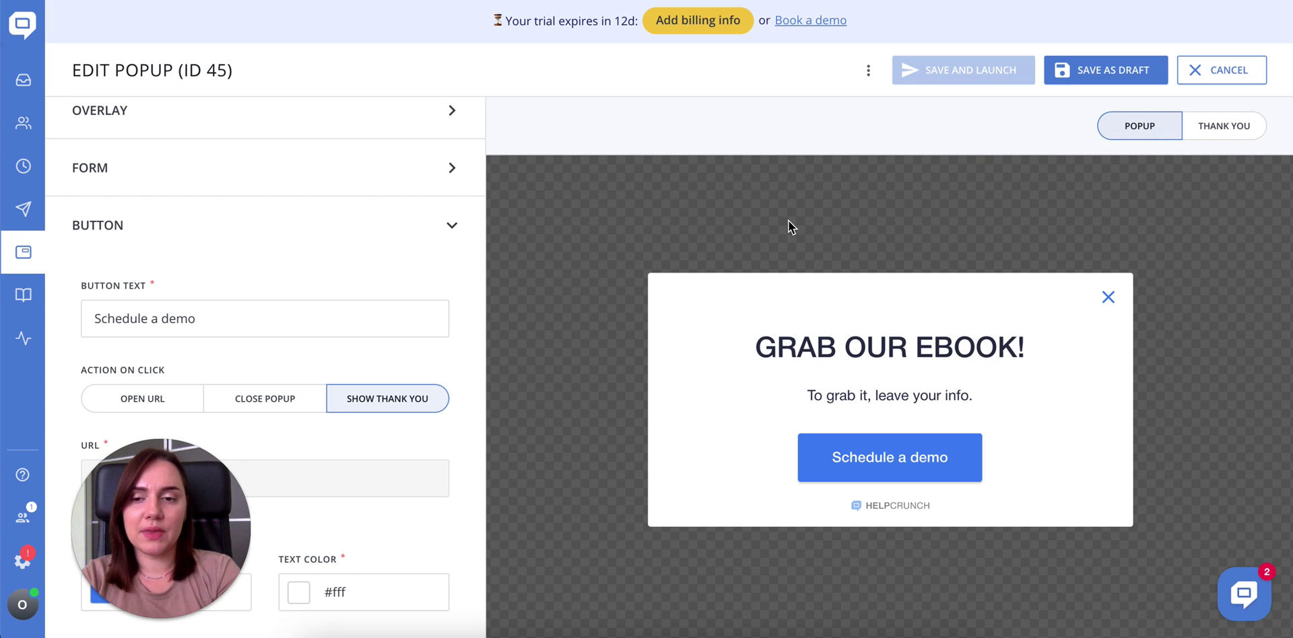
triple_click(384, 321)
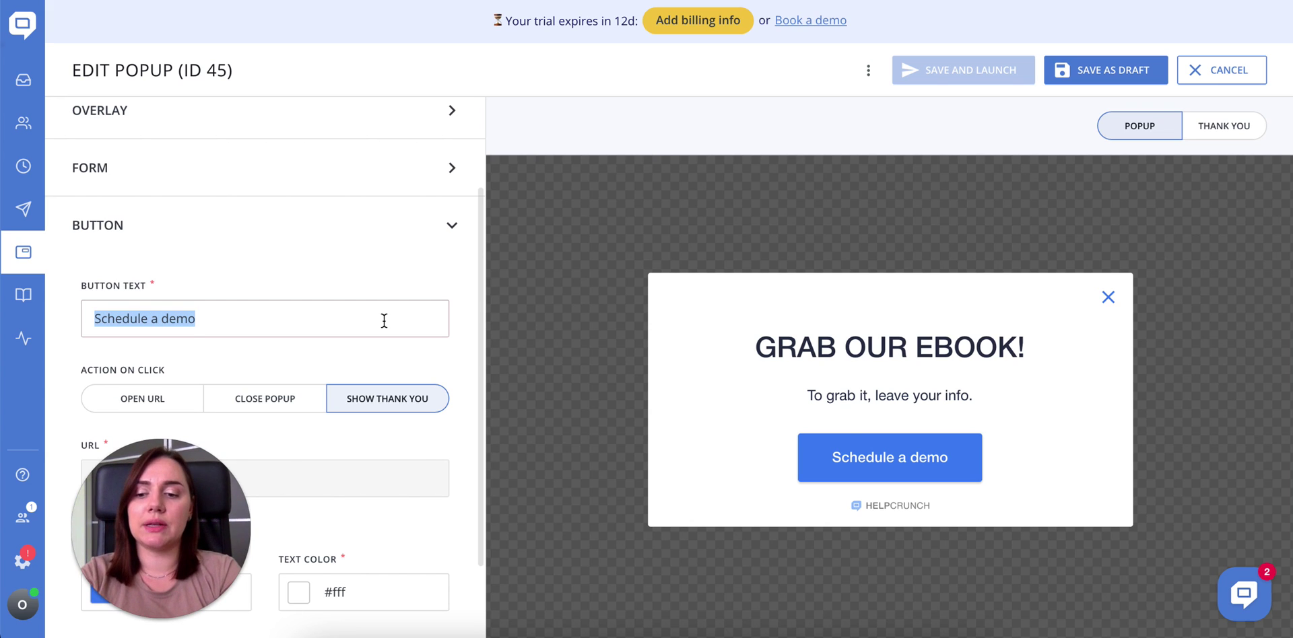
text(DOWNL)
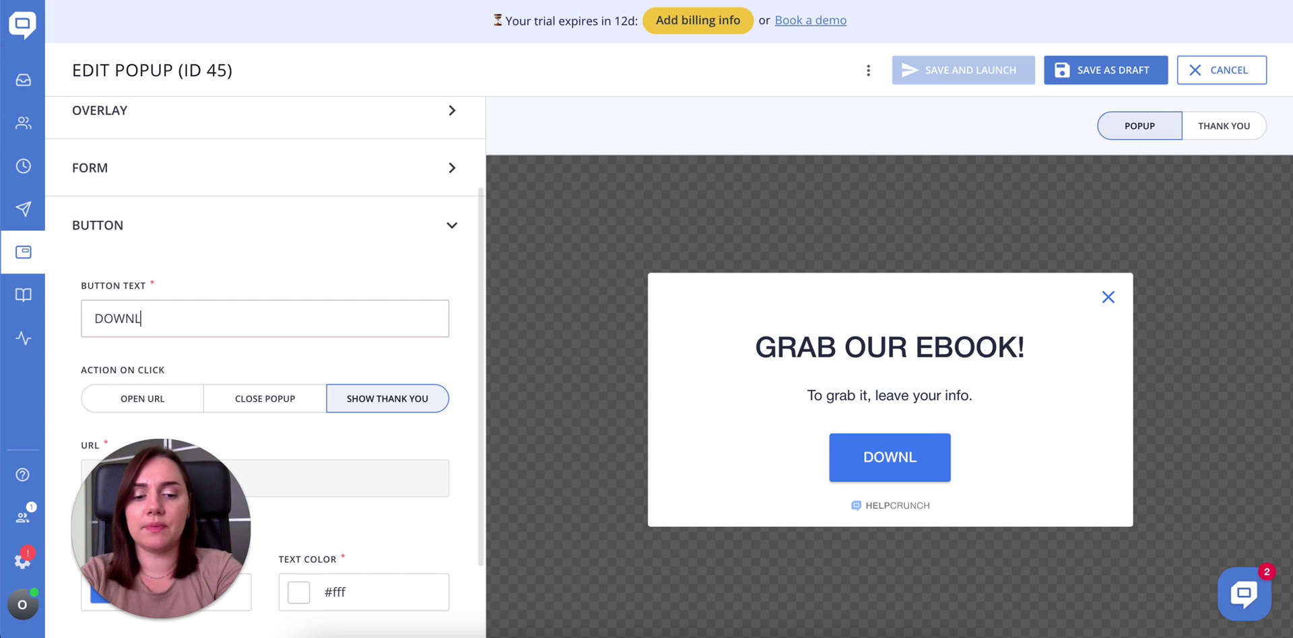
text(OAD EBOOK)
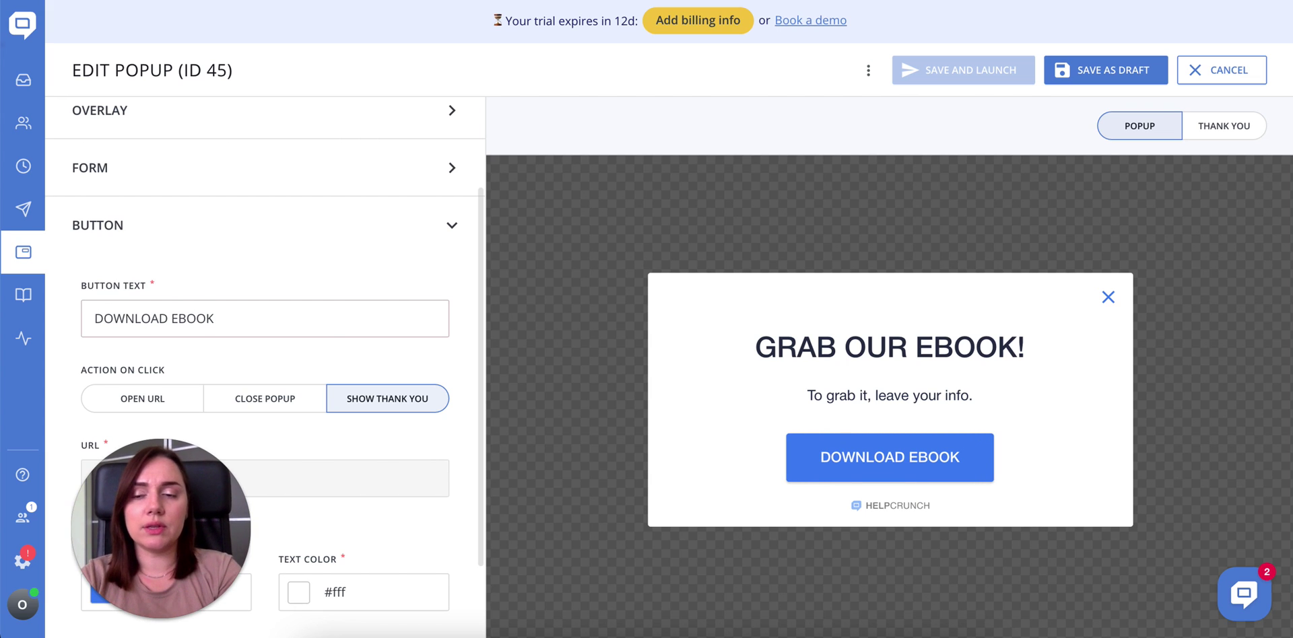
scroll(334, 343, down, 3)
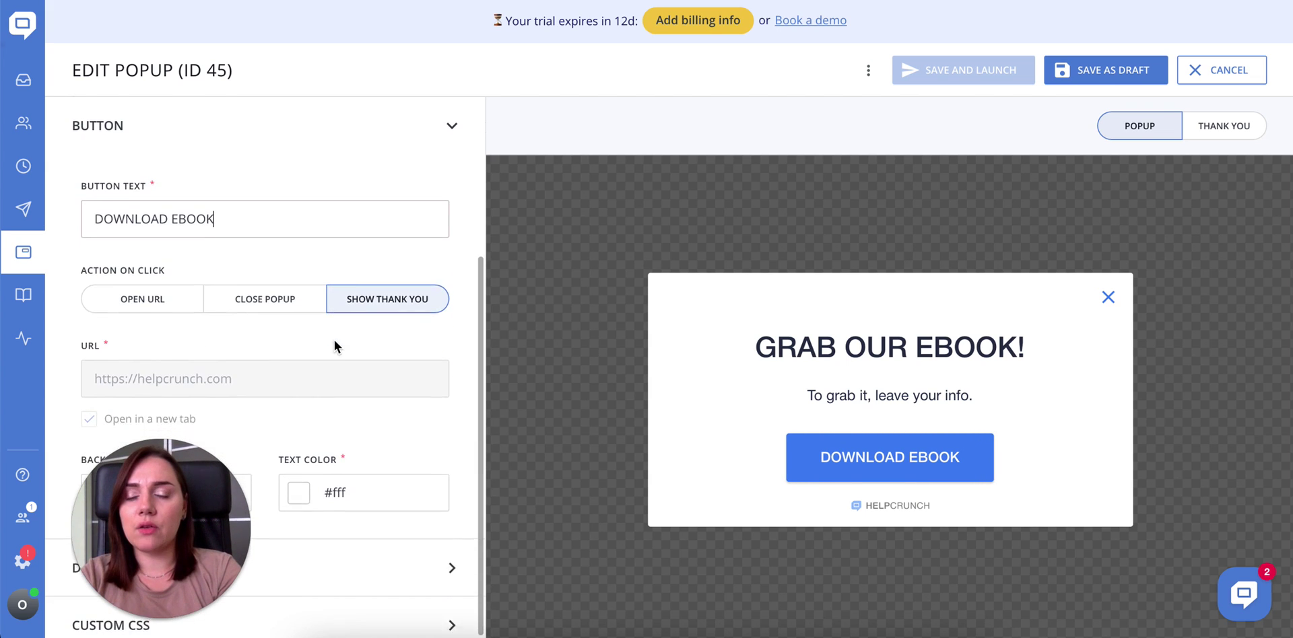
click(167, 290)
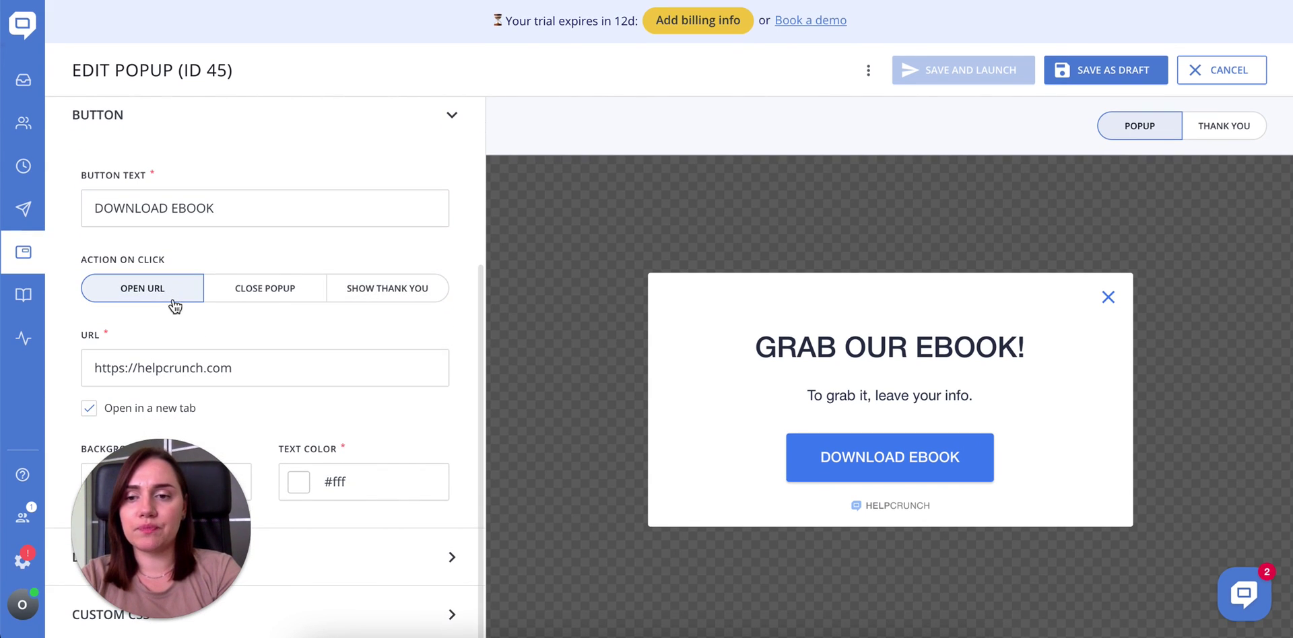
triple_click(266, 370)
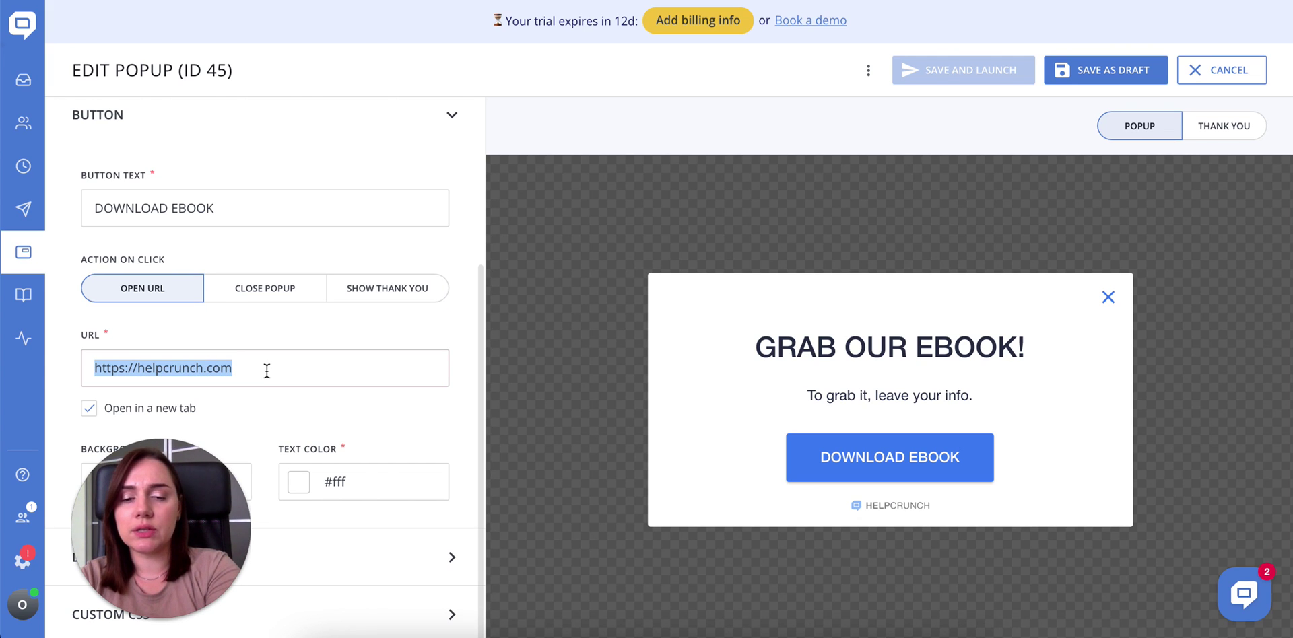
text(https://helpcrunch.com/ebooks/customer-support-101/)
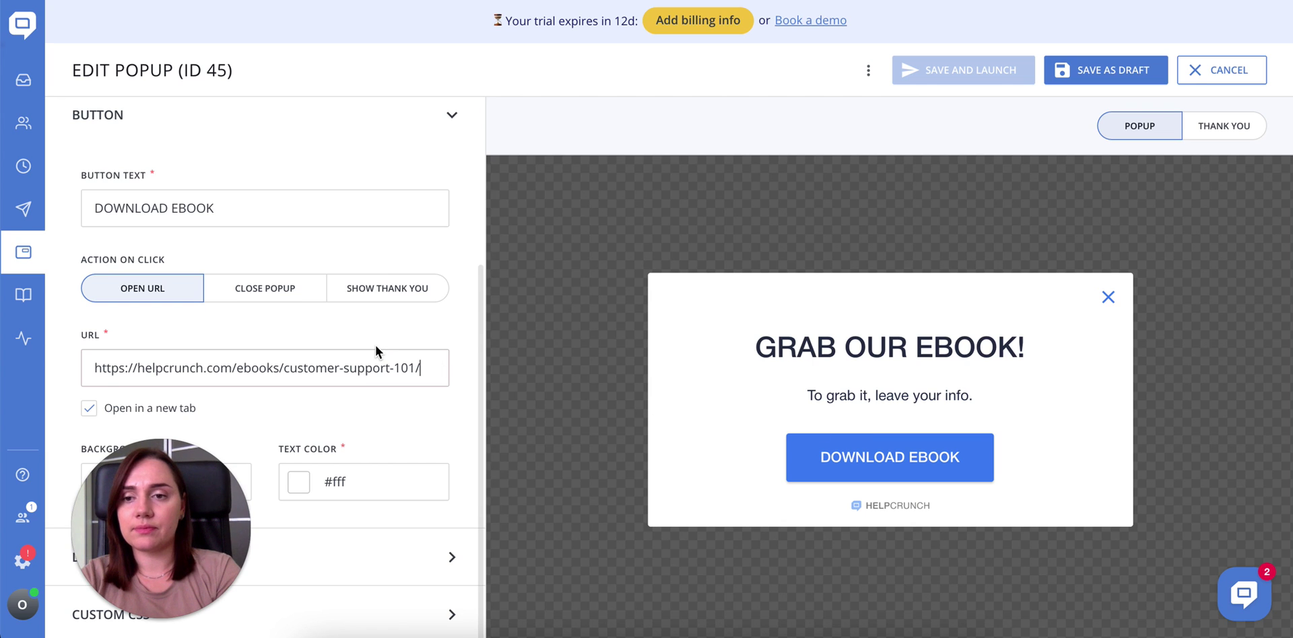
scroll(374, 345, up, 1)
scroll(374, 345, up, 3)
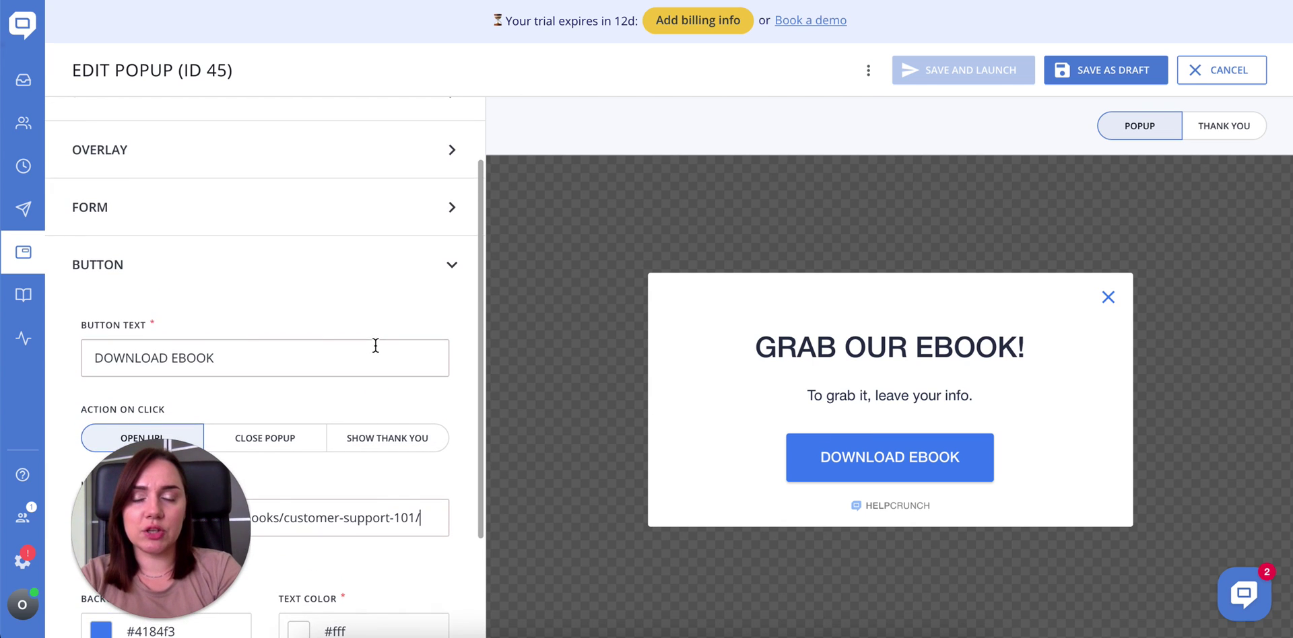
scroll(377, 352, up, 1)
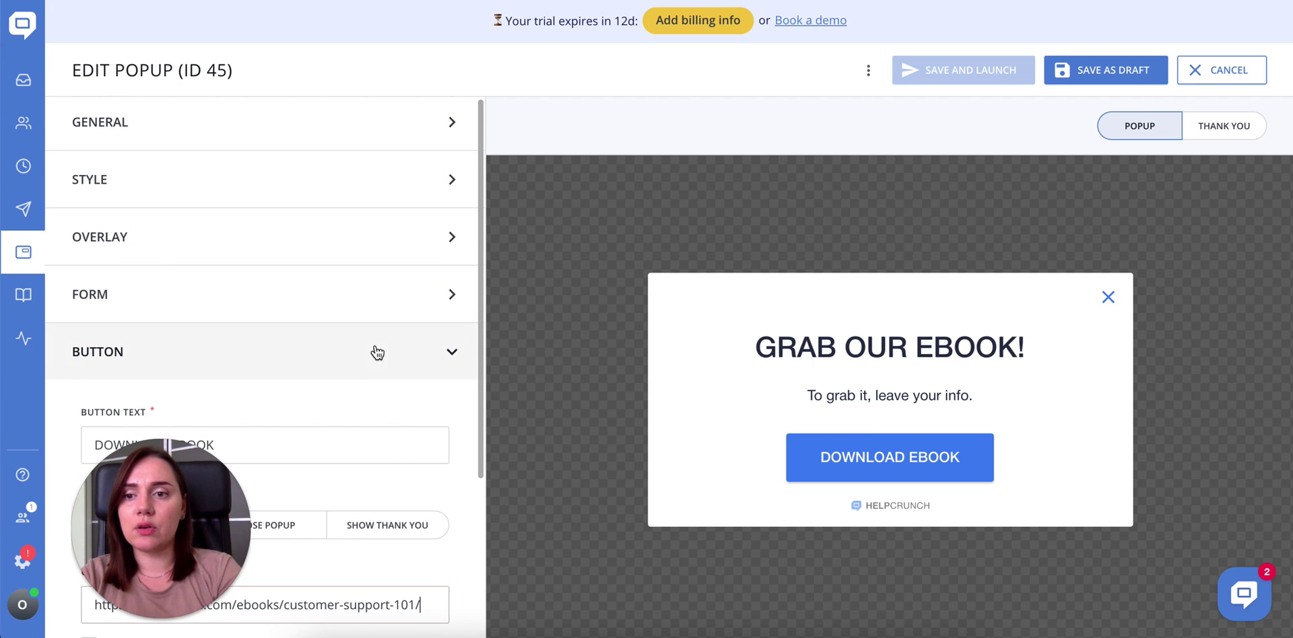
Review the Style settings: Simple template, centred position, #fff background, Slide in animation.
click(374, 199)
scroll(381, 291, down, 2)
scroll(381, 288, down, 1)
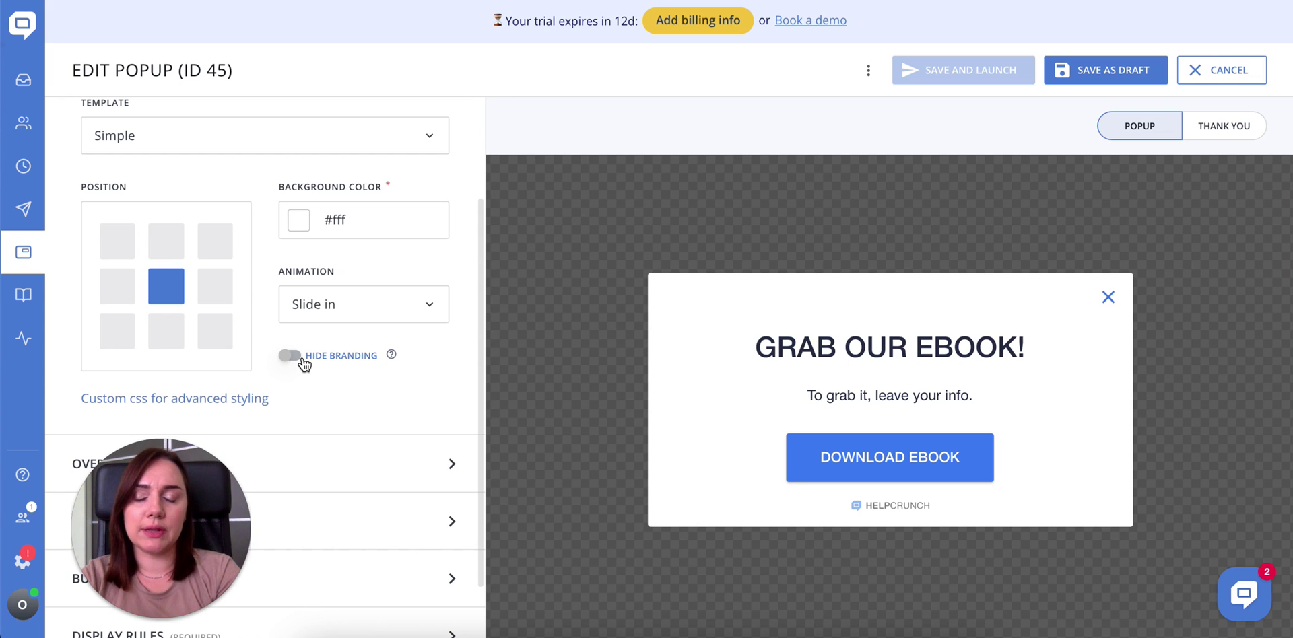
scroll(303, 361, up, 2)
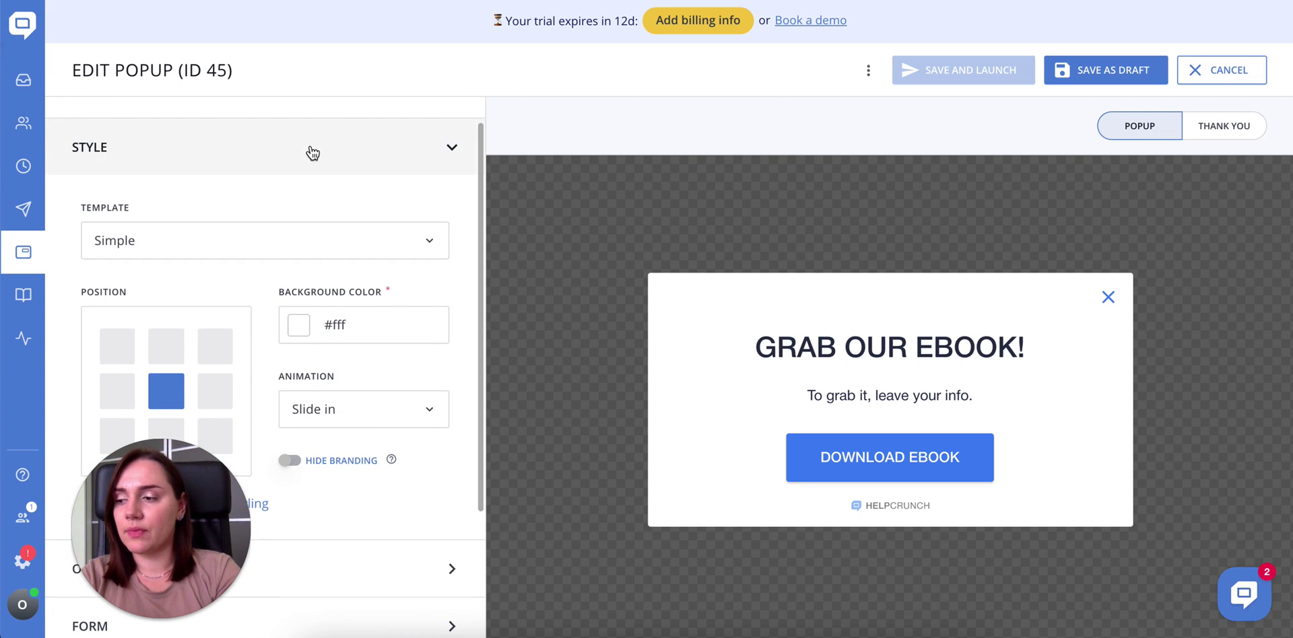
Turn on Show Form and mark the Name field required alongside Email.
click(312, 153)
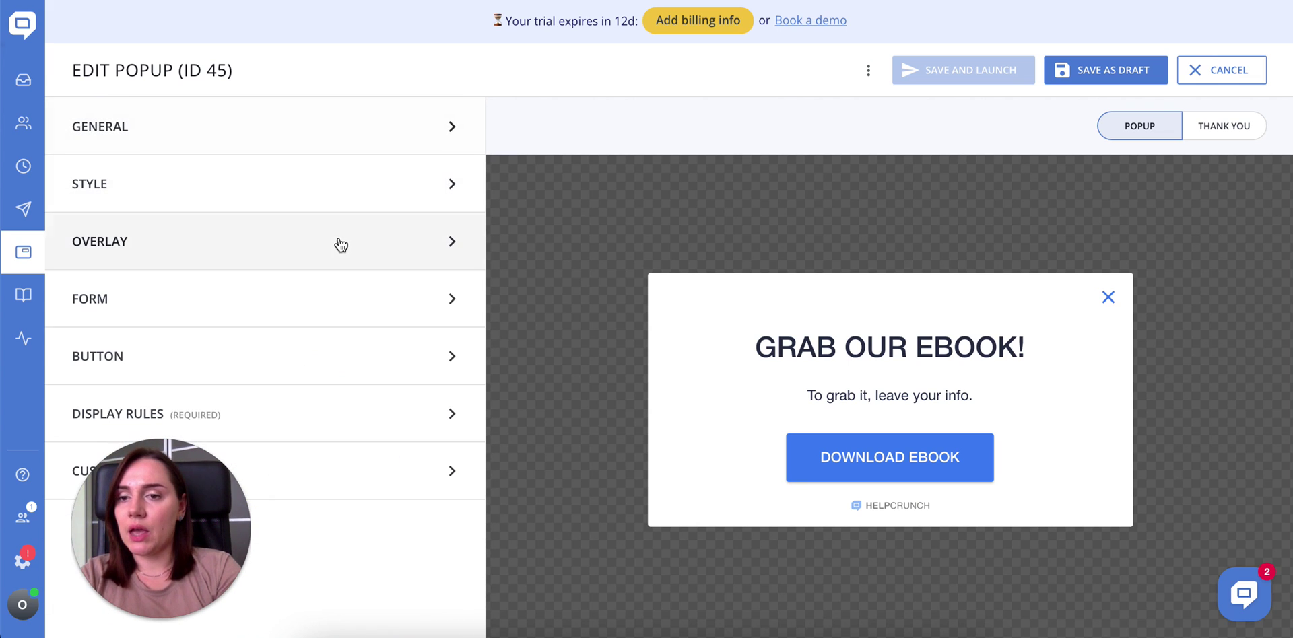
click(349, 304)
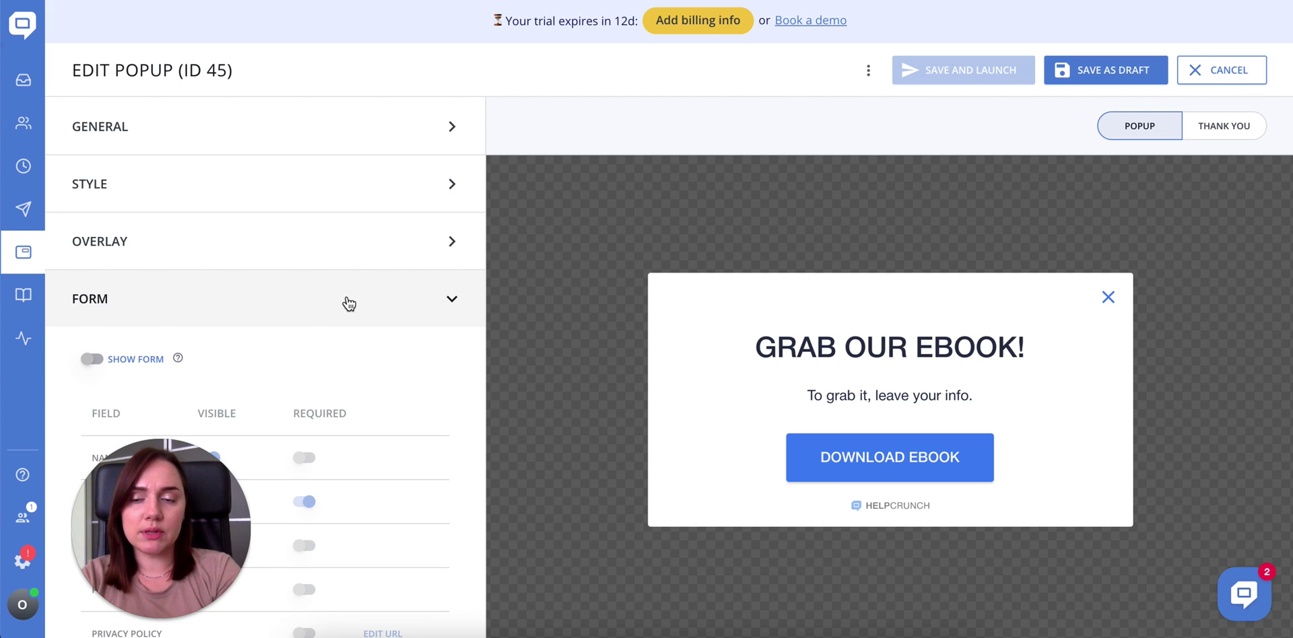
scroll(264, 334, down, 1)
scroll(263, 335, down, 3)
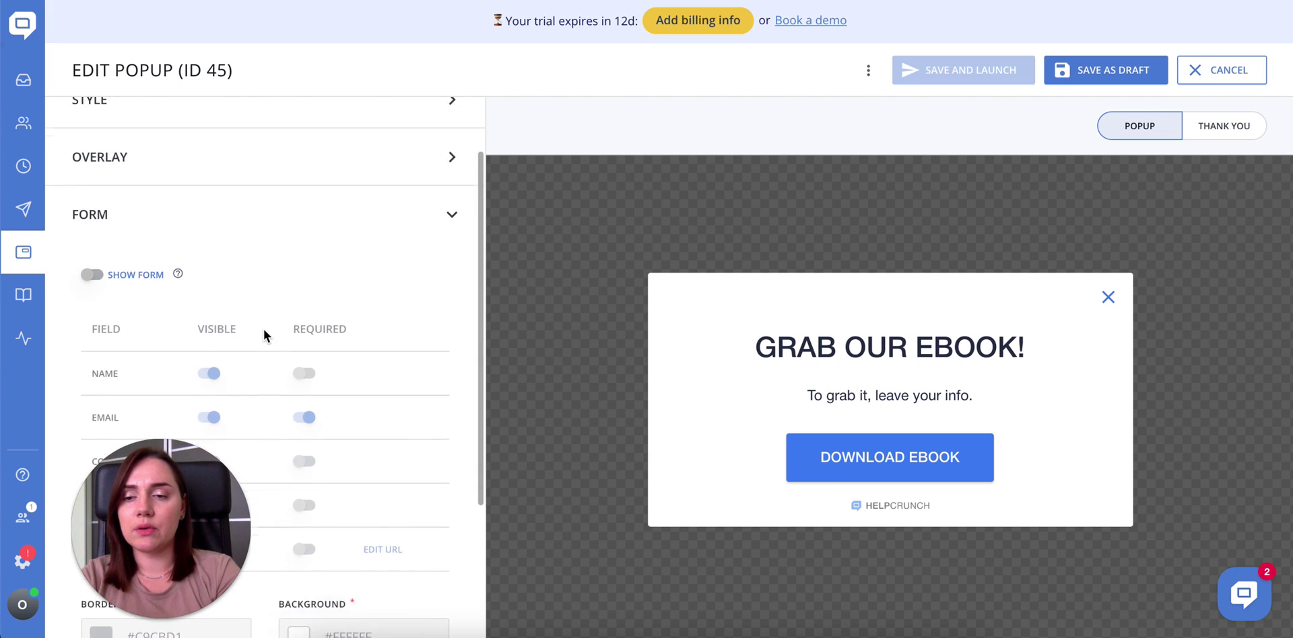
click(95, 222)
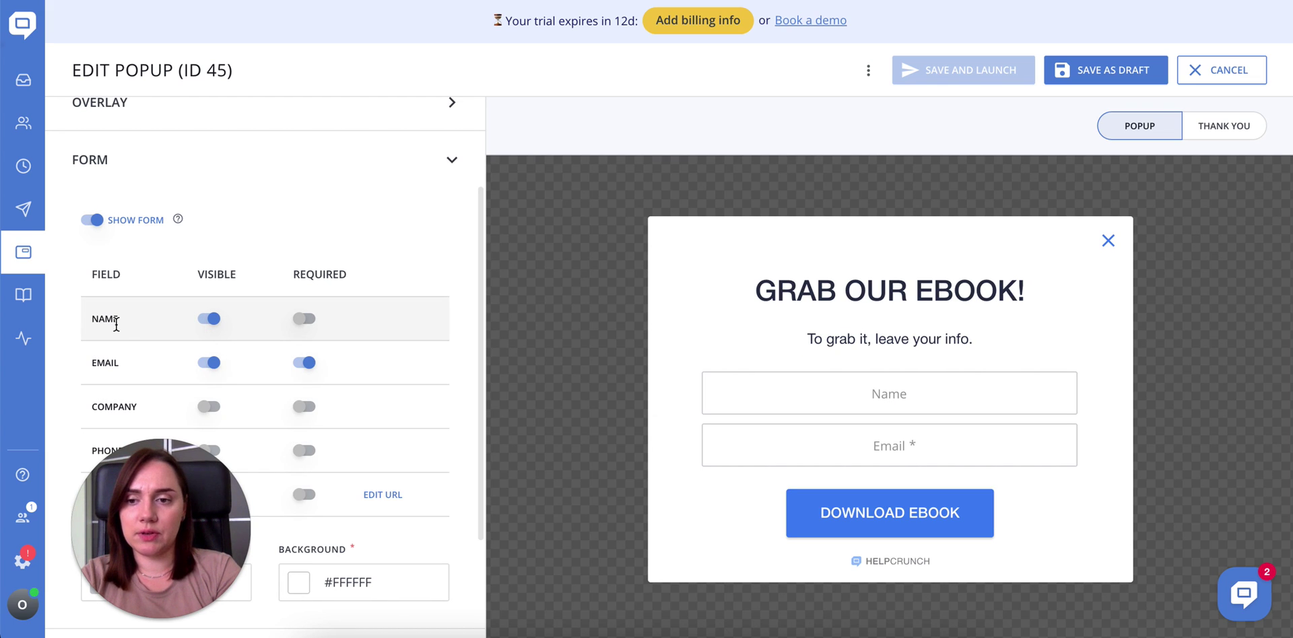
click(297, 325)
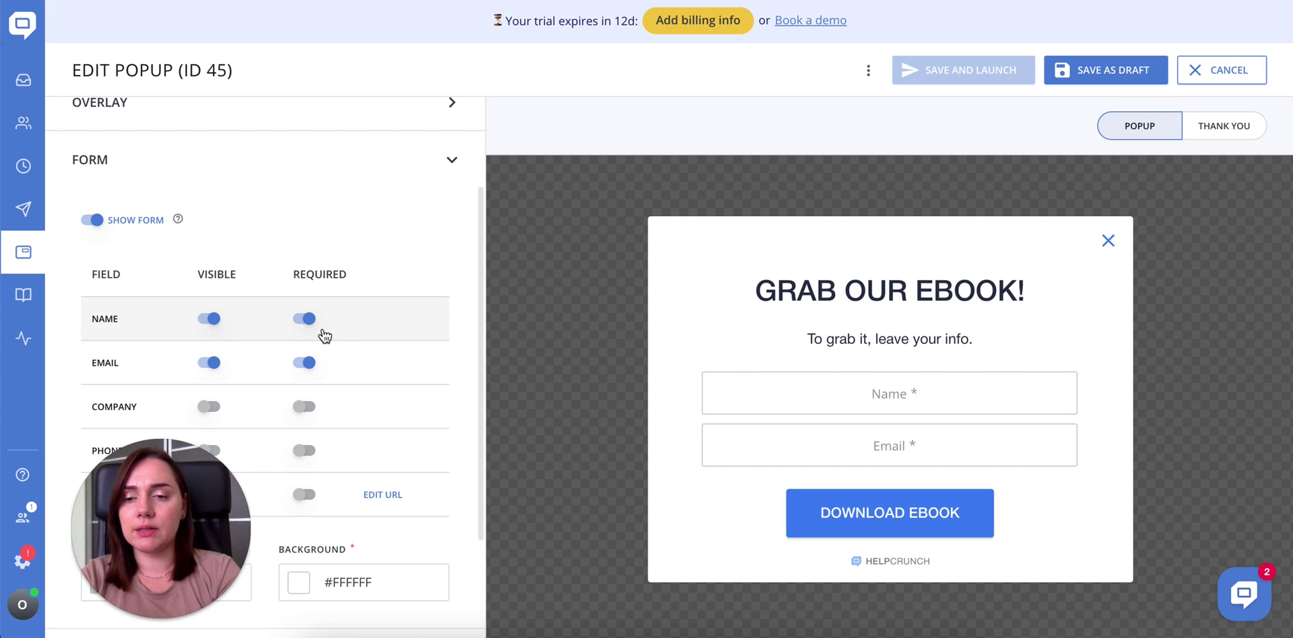
scroll(365, 355, down, 1)
scroll(365, 347, down, 1)
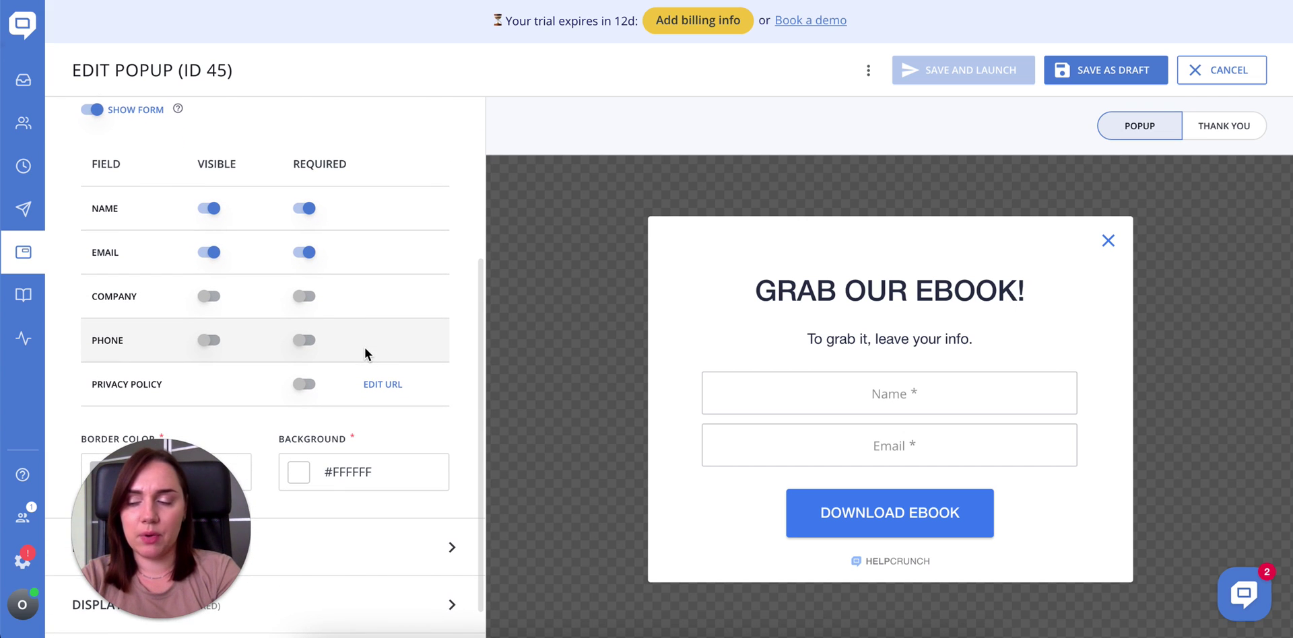
scroll(365, 347, up, 1)
scroll(366, 179, up, 1)
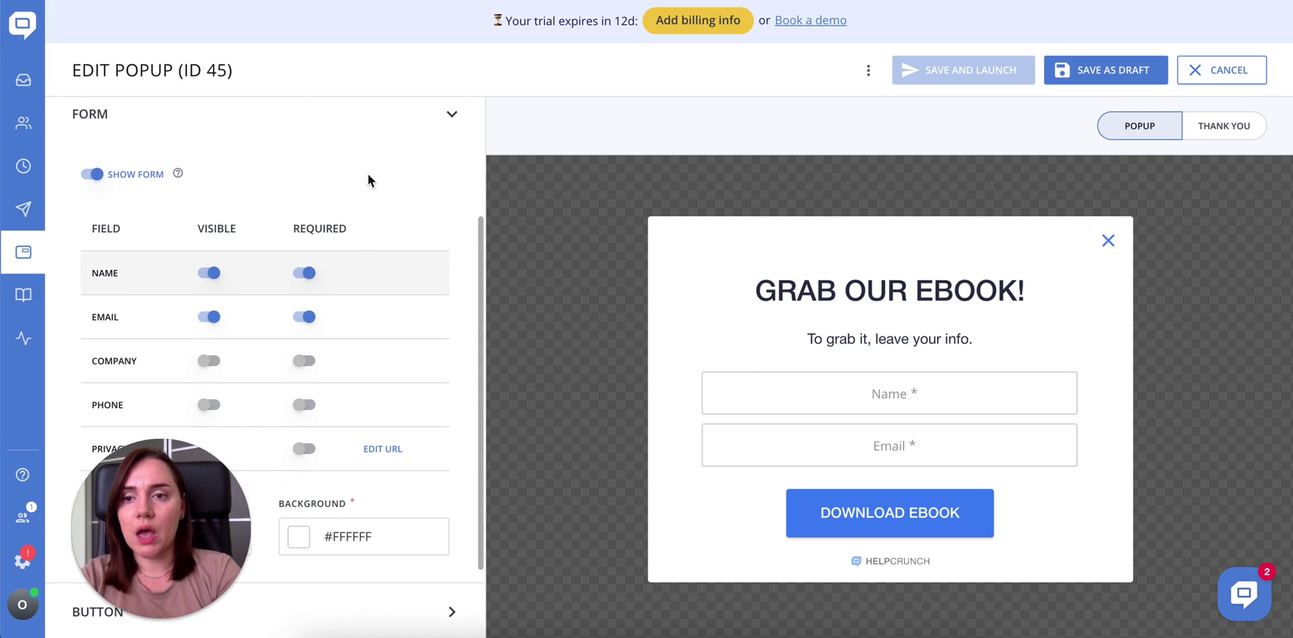
Add a first display rule, Browser language equals Afar, and browse other rule types.
click(377, 127)
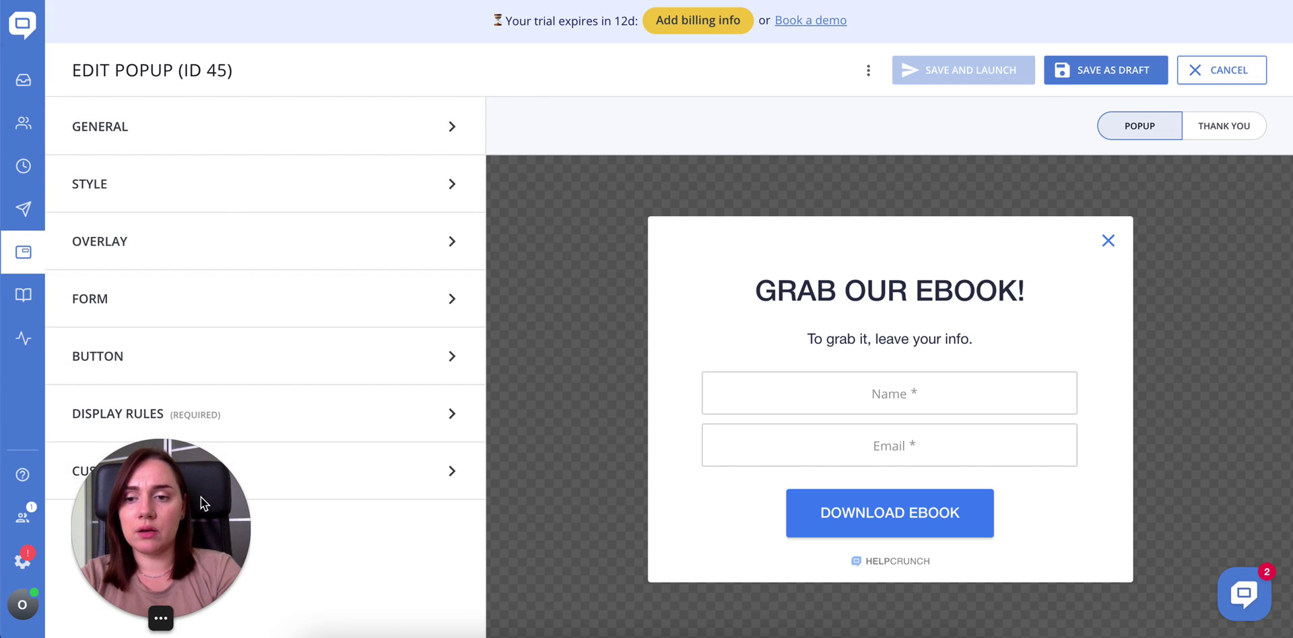
drag(201, 497, 447, 487)
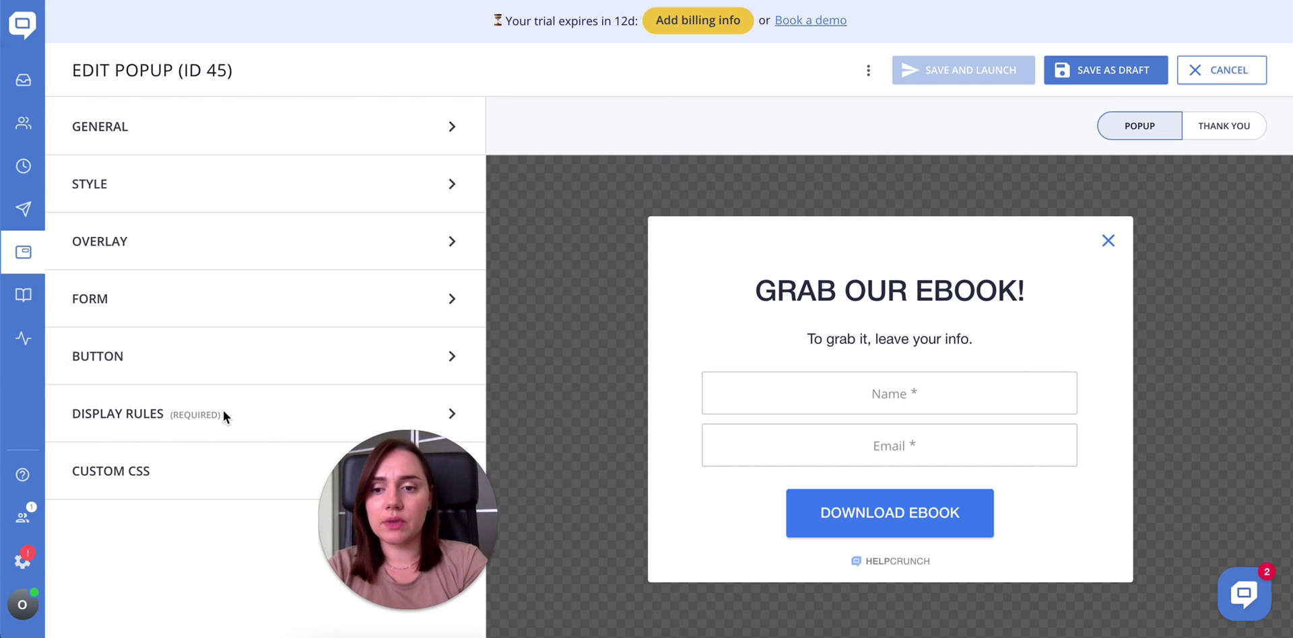
click(266, 418)
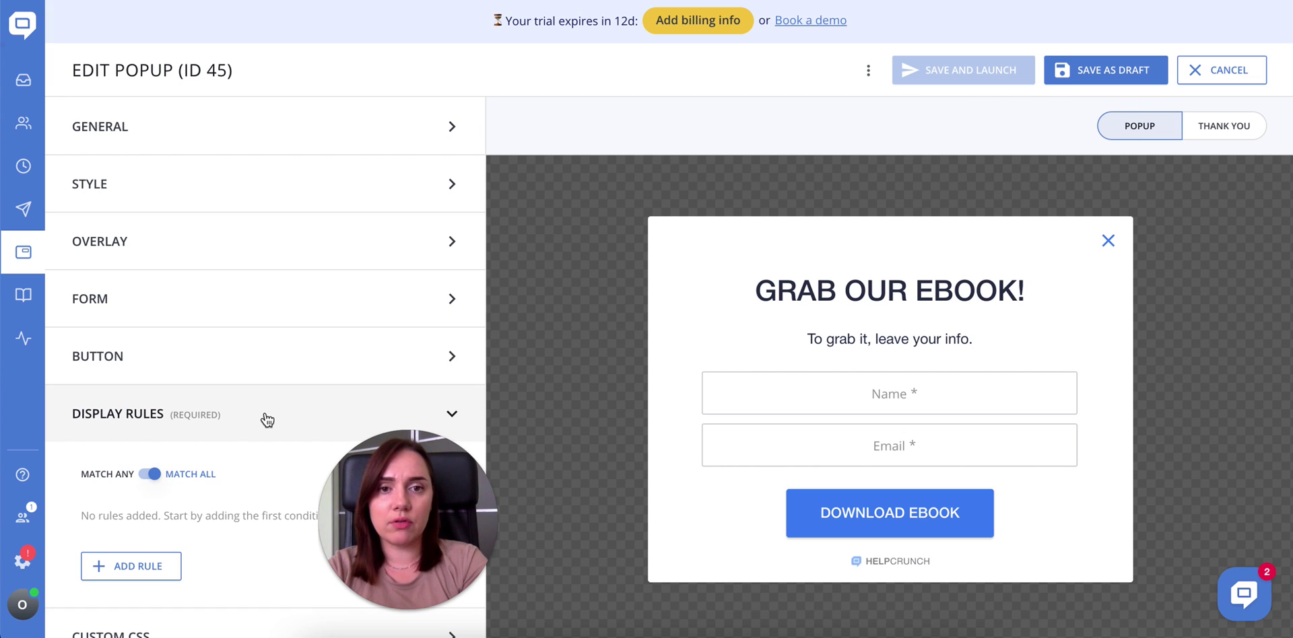
scroll(208, 483, down, 1)
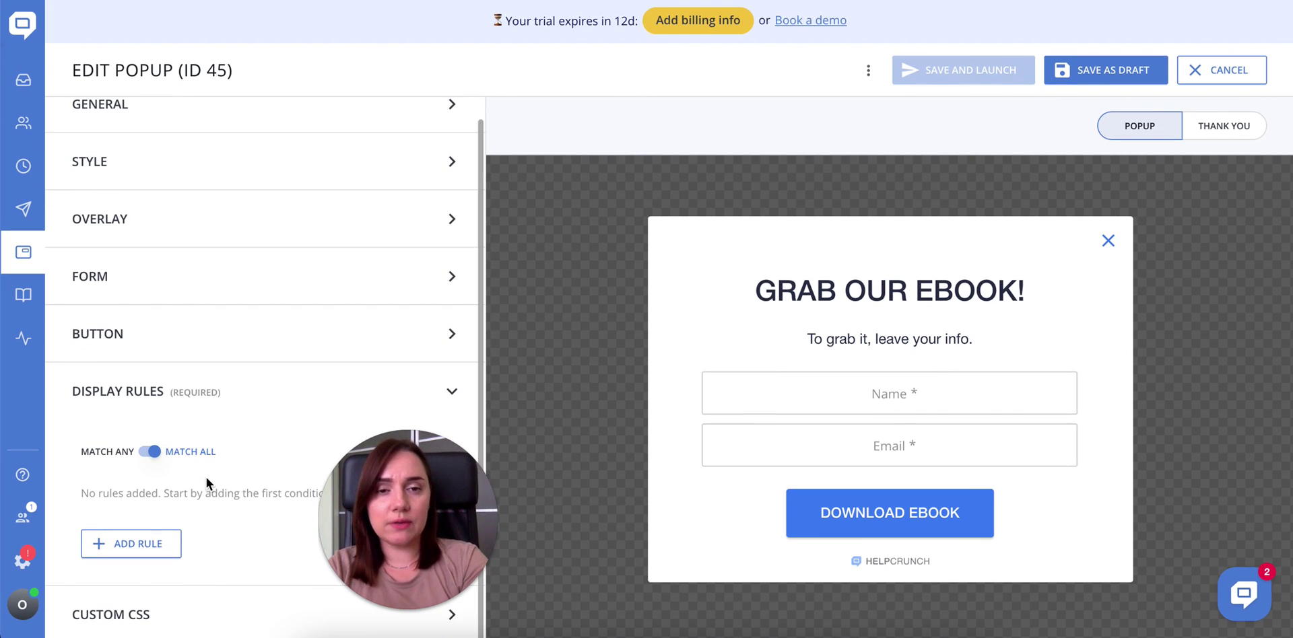
click(141, 546)
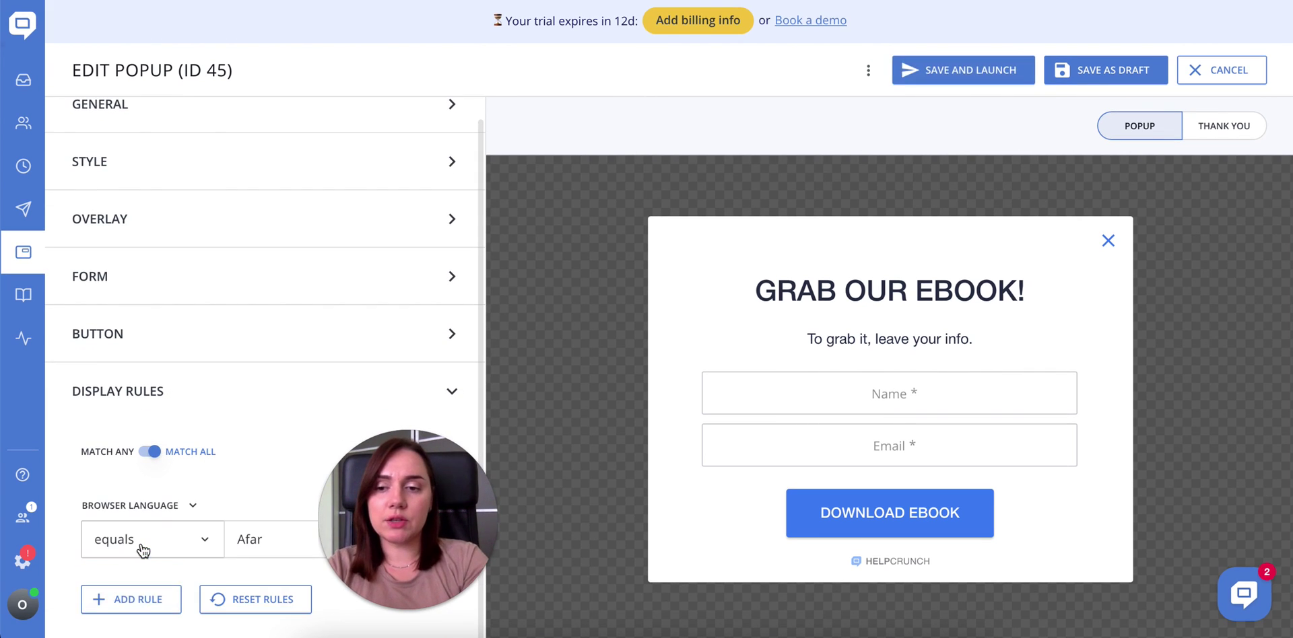
click(172, 513)
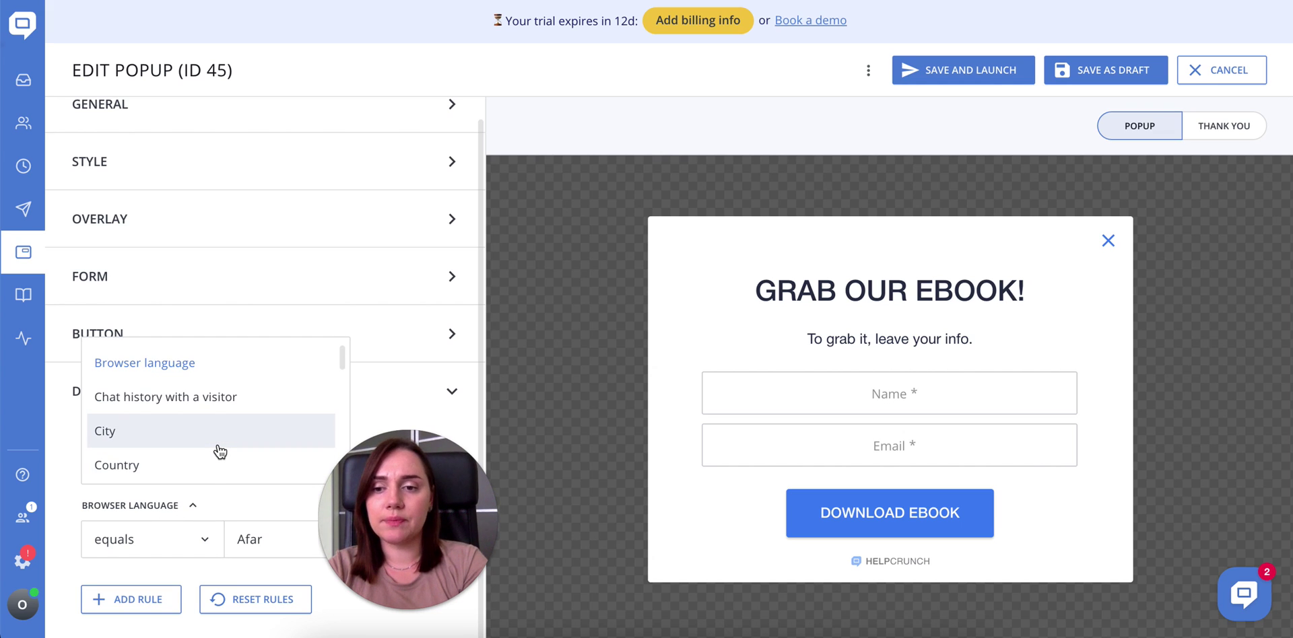
scroll(220, 451, down, 1)
scroll(220, 451, down, 3)
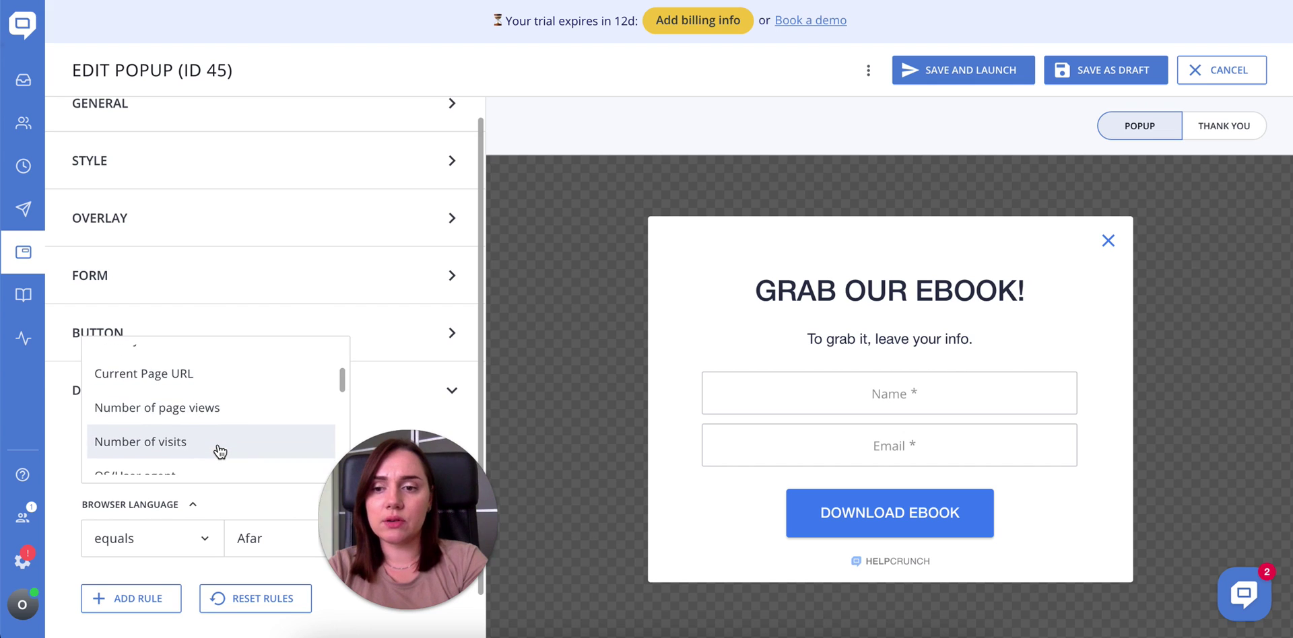
scroll(220, 451, down, 2)
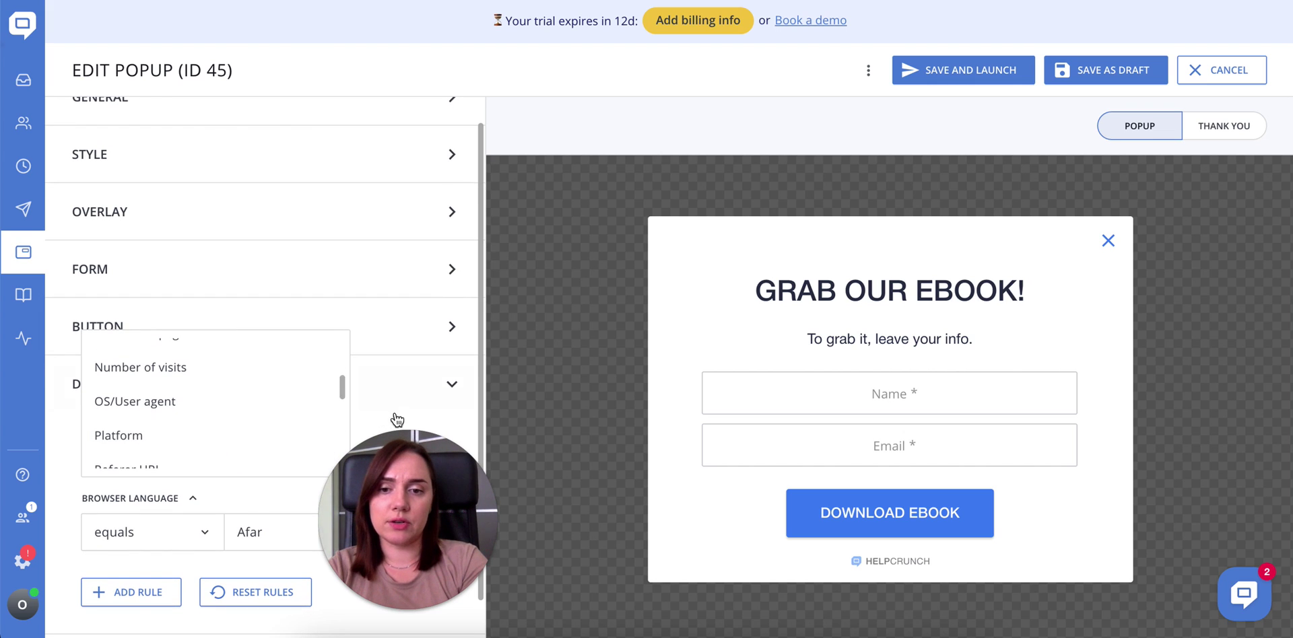
Close the rule-type list unchanged and save the ebook popup as a draft.
click(563, 131)
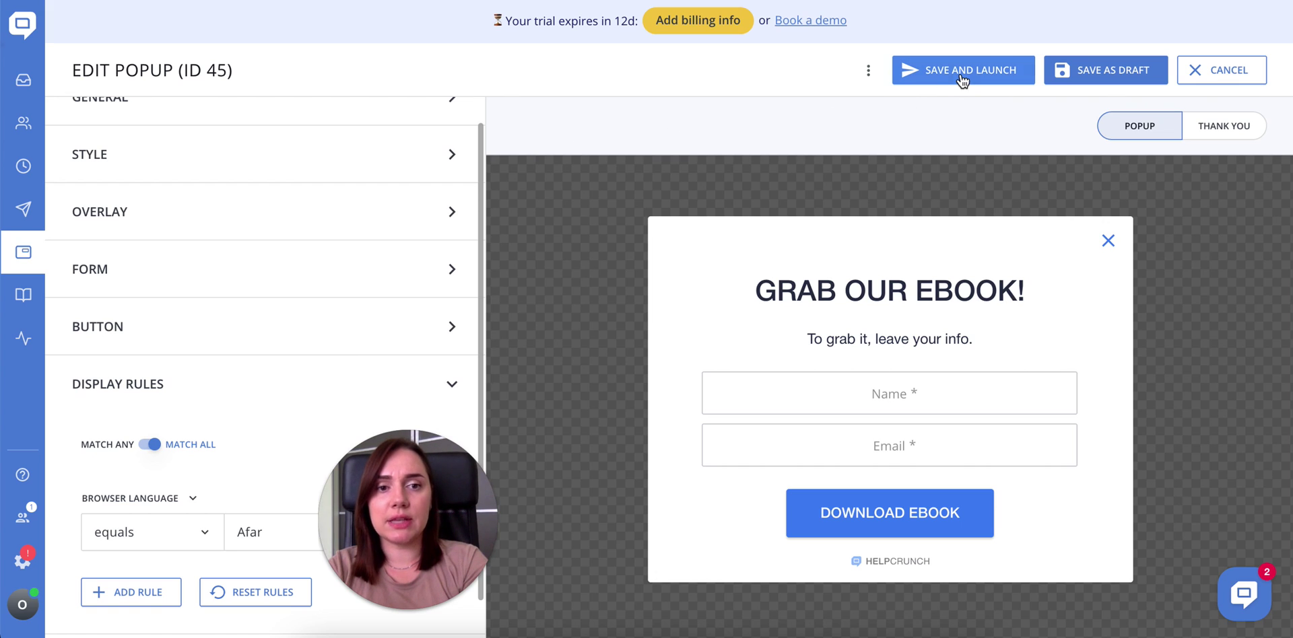
click(1113, 72)
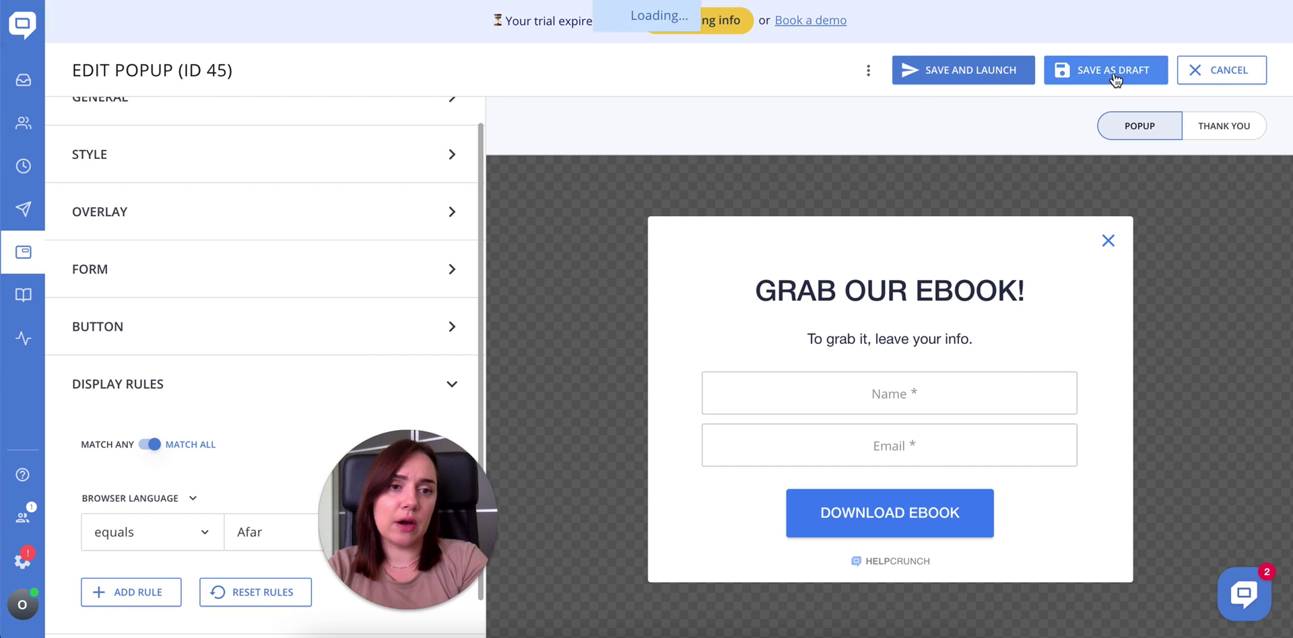